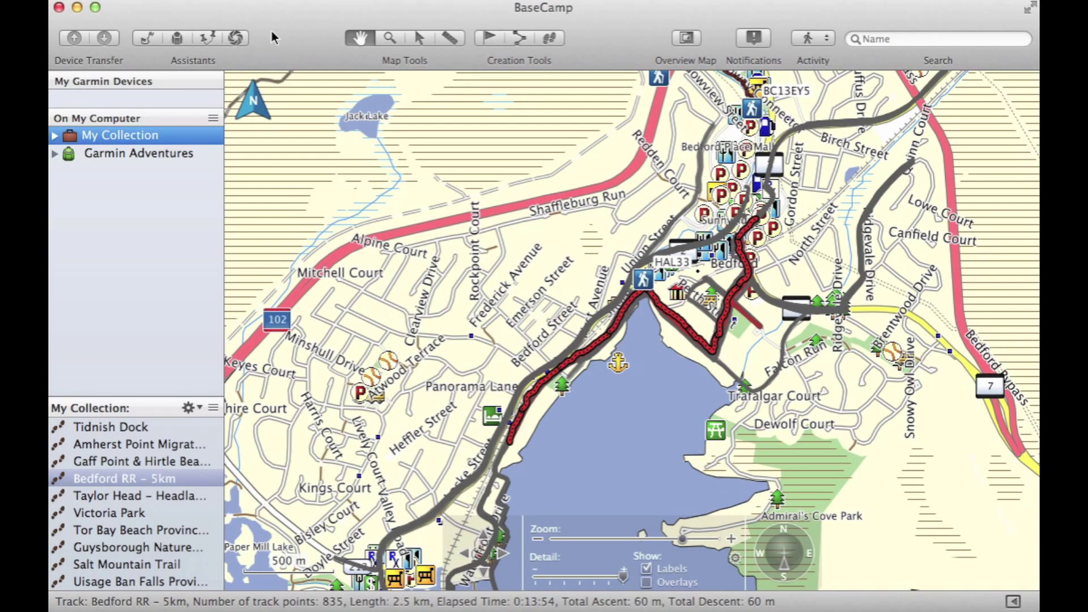
- Launch the Trip Planner assistant to begin a new trip
click(208, 39)
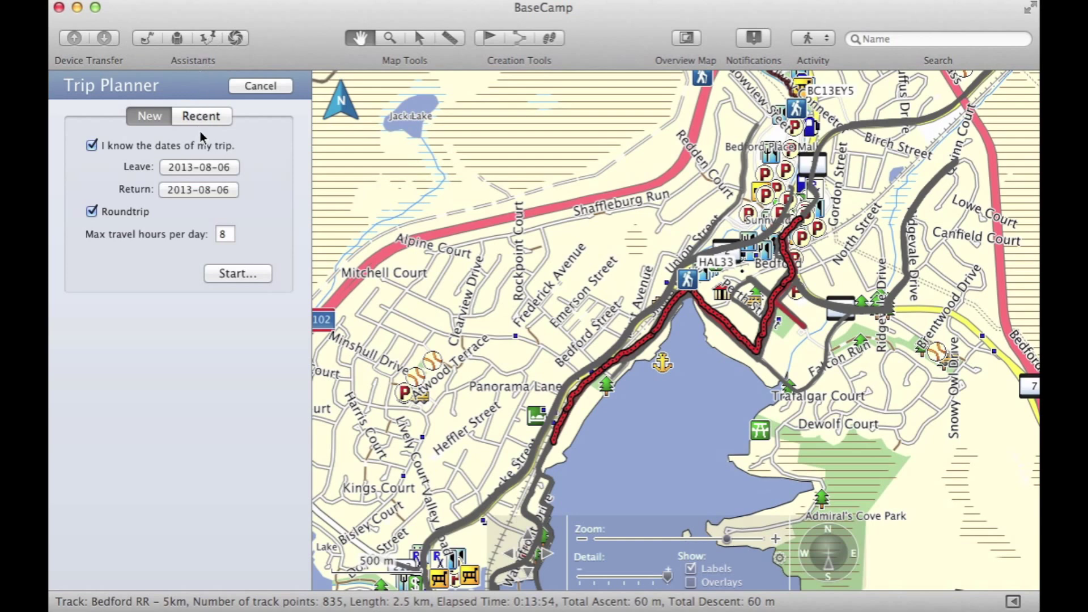
- Set the round trip to leave Aug 10, 2013 and return Aug 13, 2013, then start it
click(207, 164)
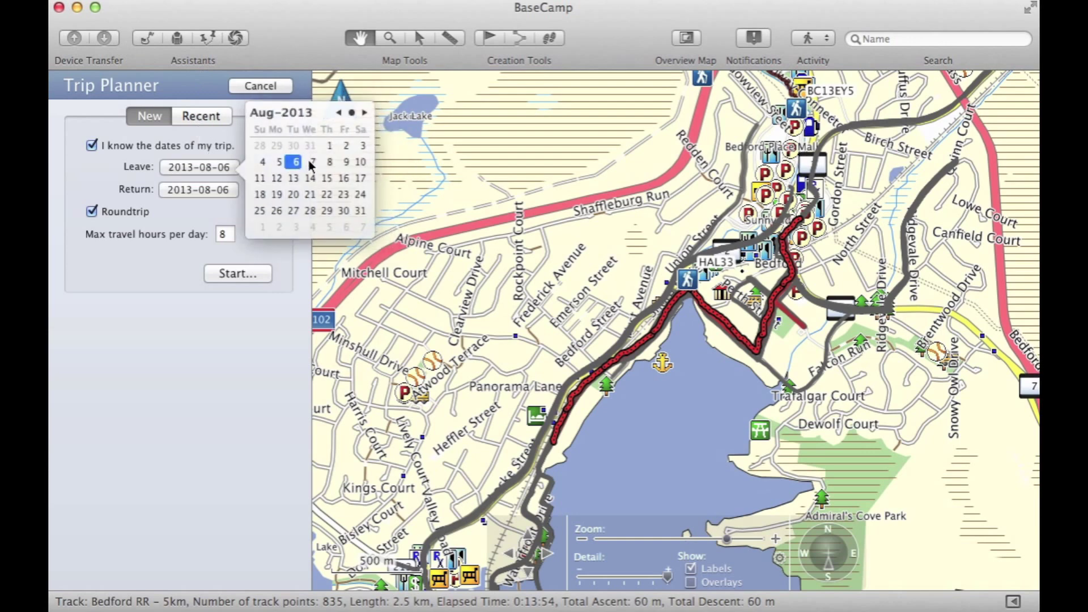
click(361, 163)
click(225, 191)
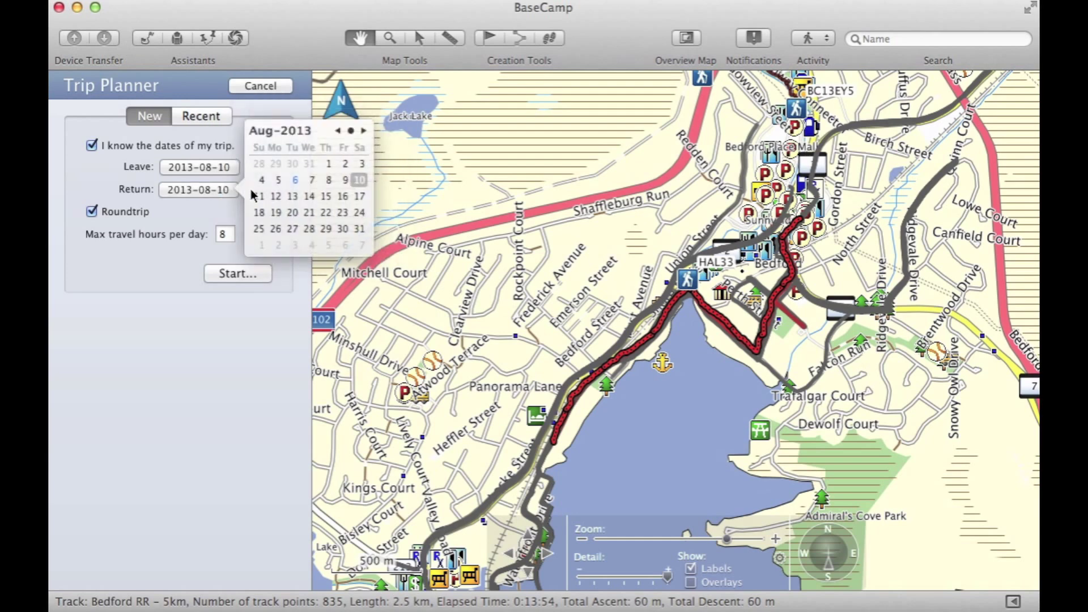
click(292, 196)
click(224, 234)
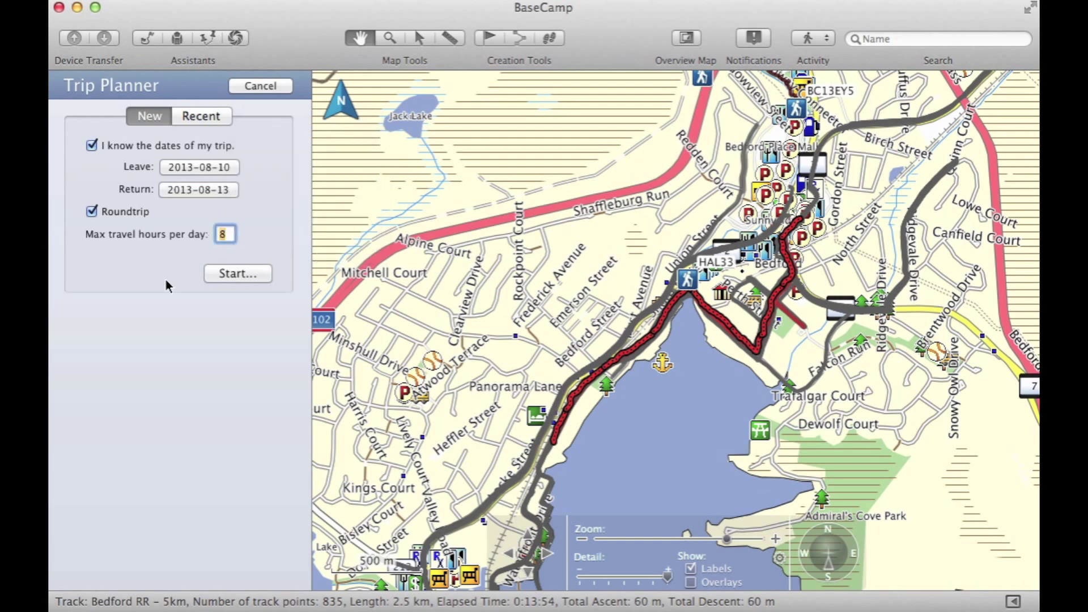
click(224, 274)
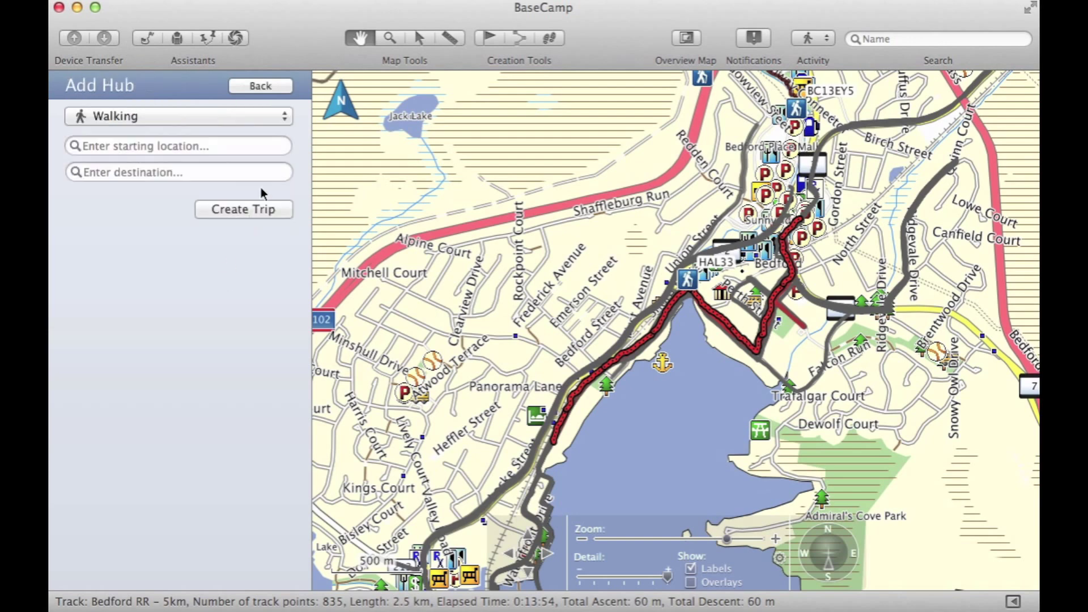
- Change the hub's travel activity from Walking to Driving
click(283, 116)
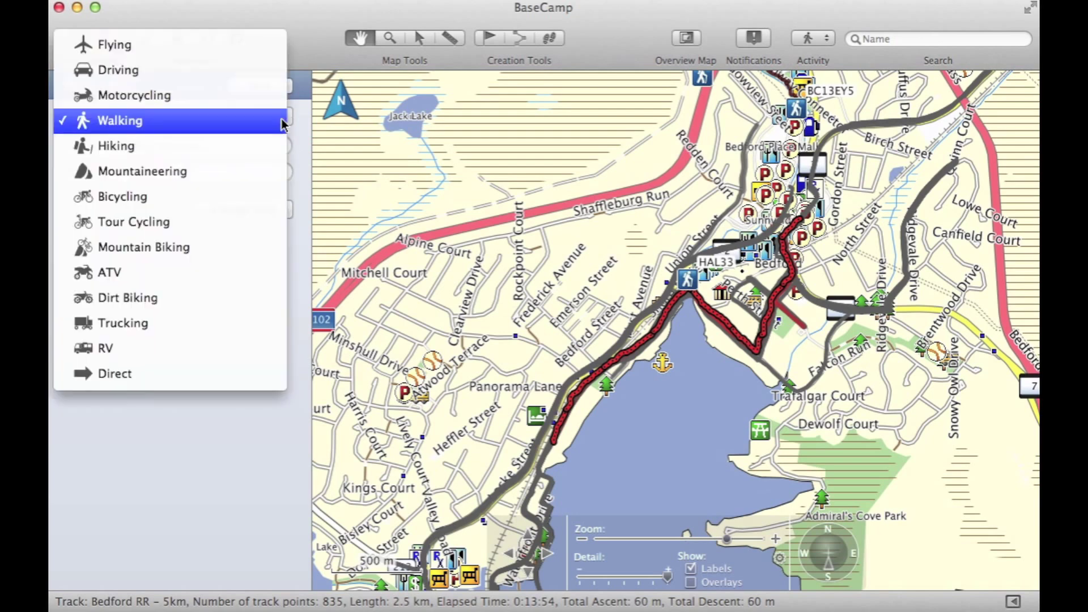
click(240, 84)
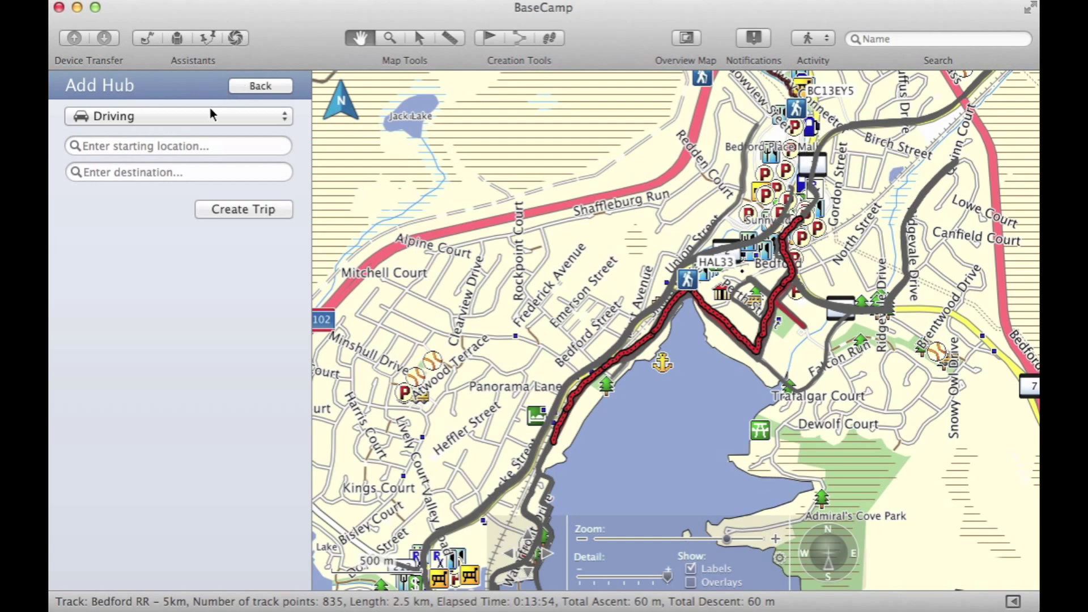
- Set the start to Sunnyside Mall, Bedford, and the destination to Hannaford's, Millinocket, ME
click(142, 146)
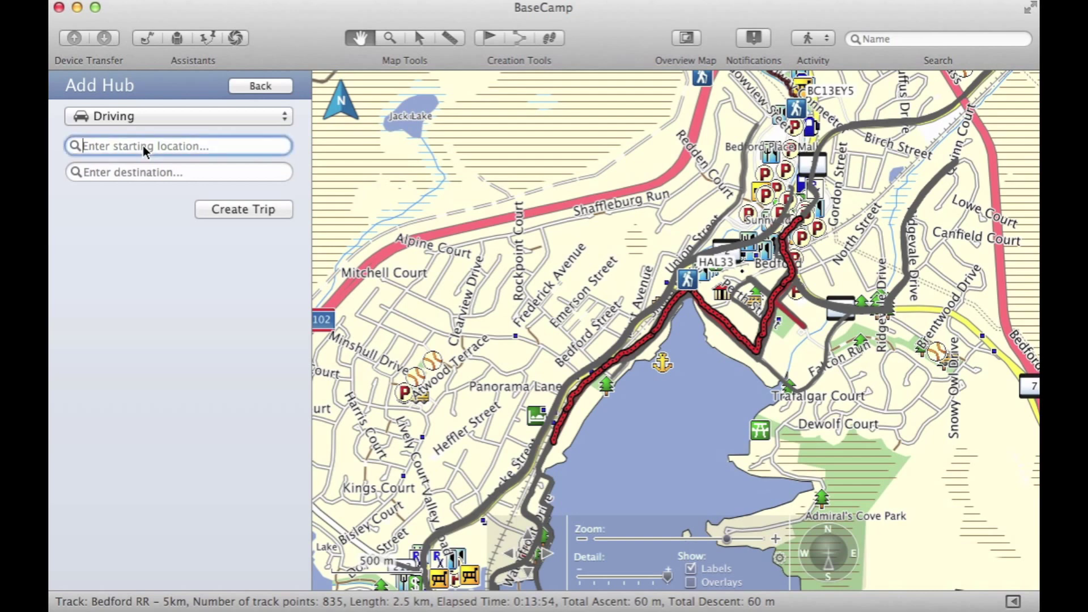
text(sunny)
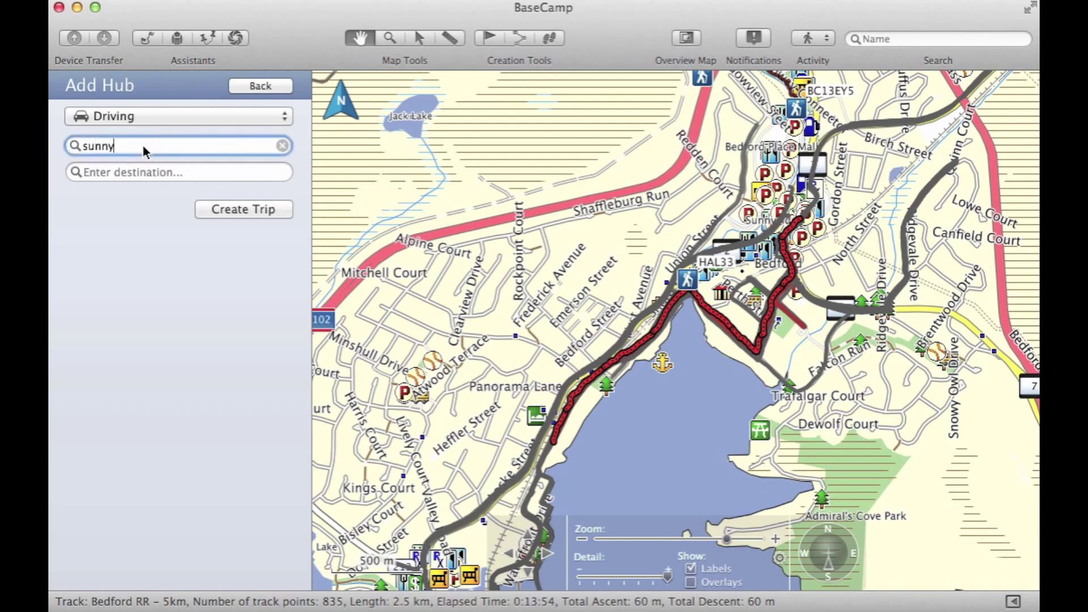
text(side mall)
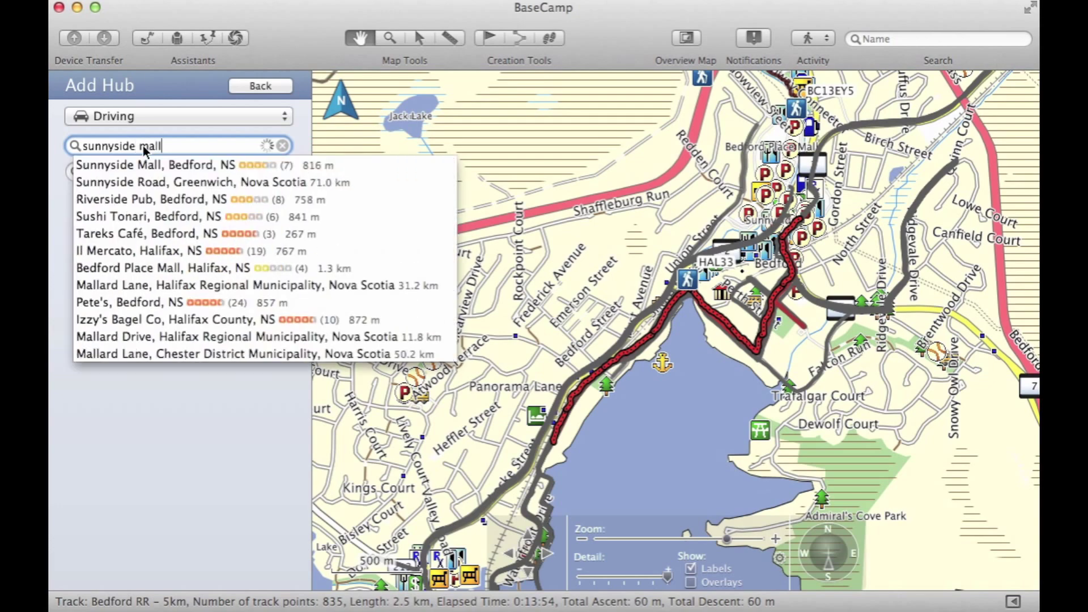
click(113, 164)
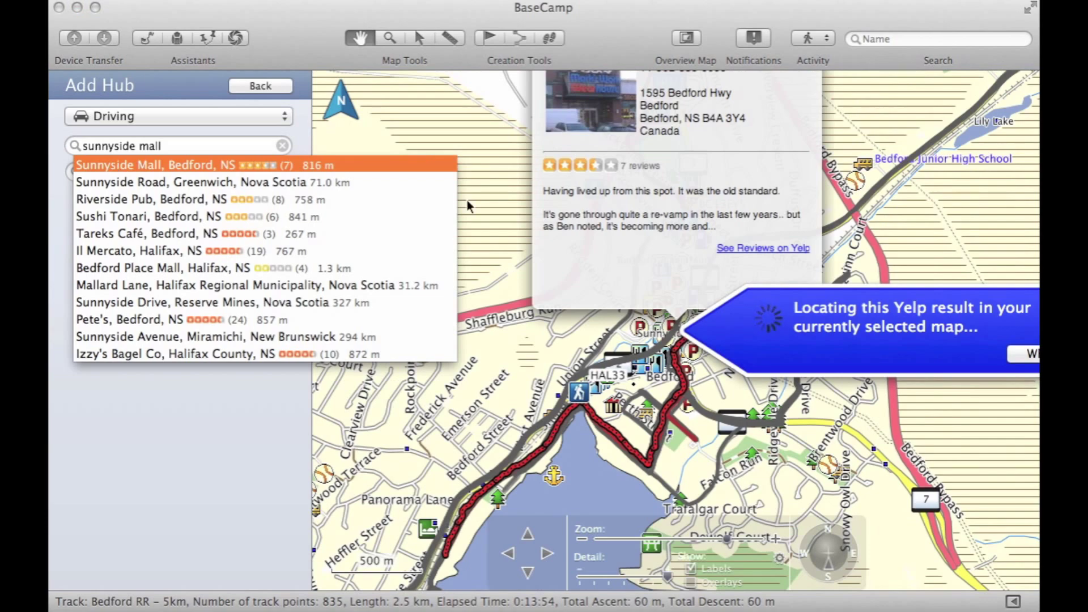
click(134, 173)
text(Hannaford)
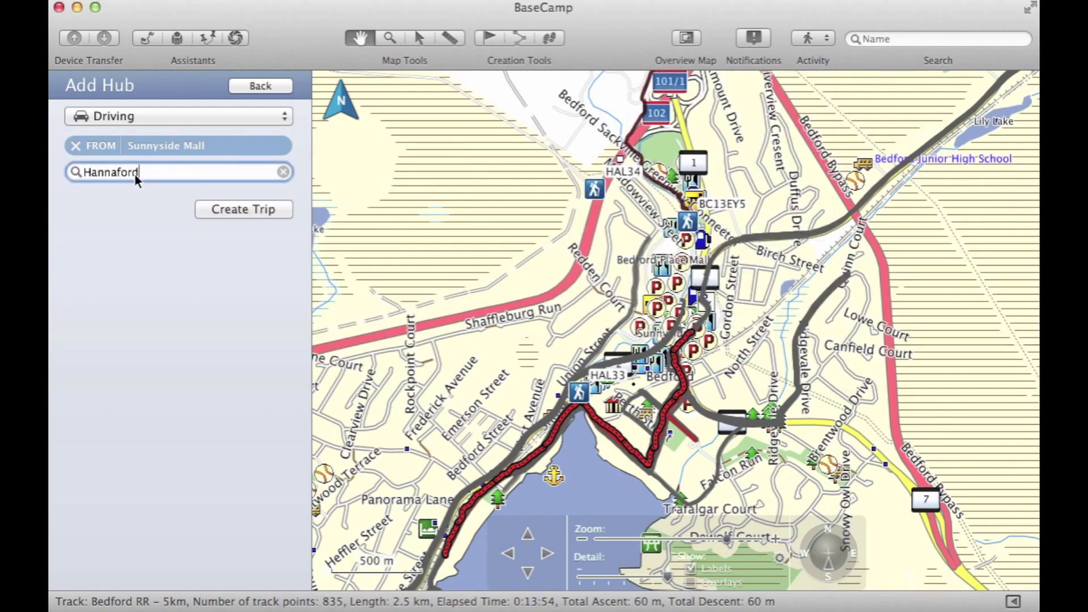
text(, Millinocket,ME)
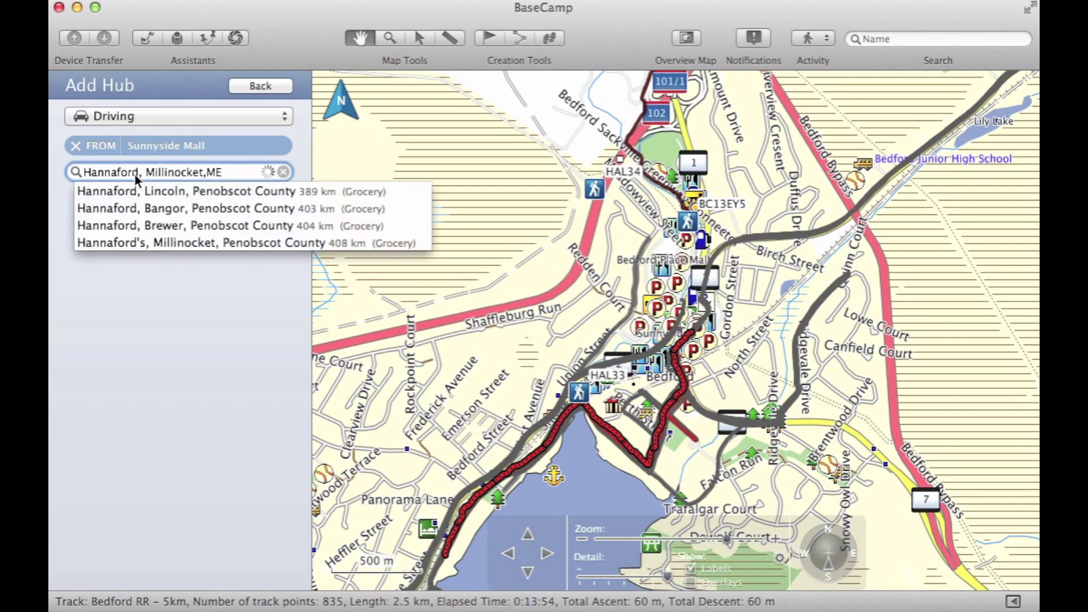
click(127, 243)
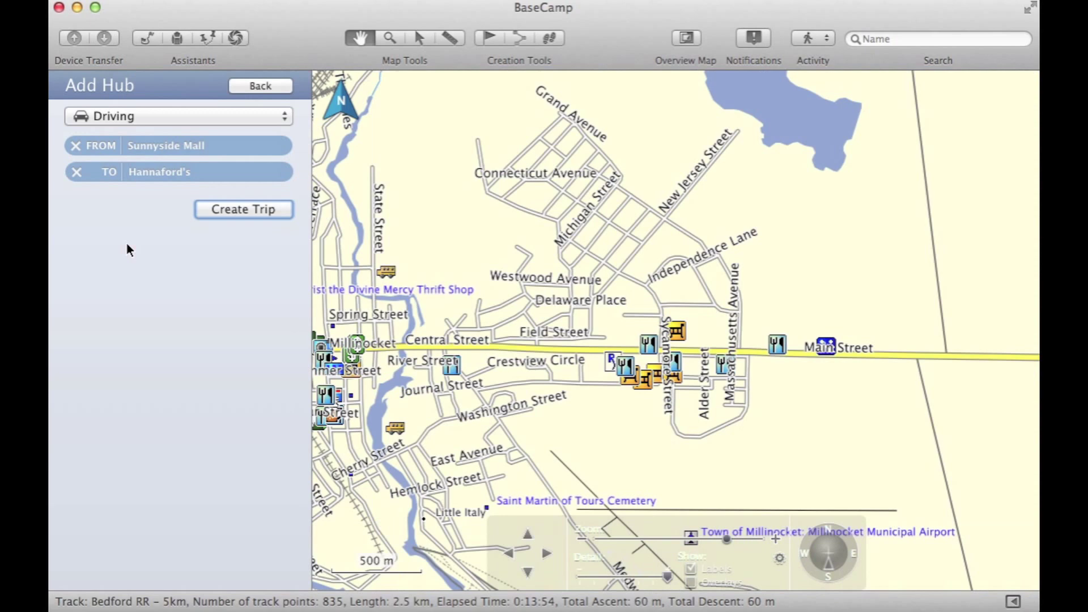
- Create the Sunnyside Mall to Hannaford's driving trip for Aug 10–13
click(220, 209)
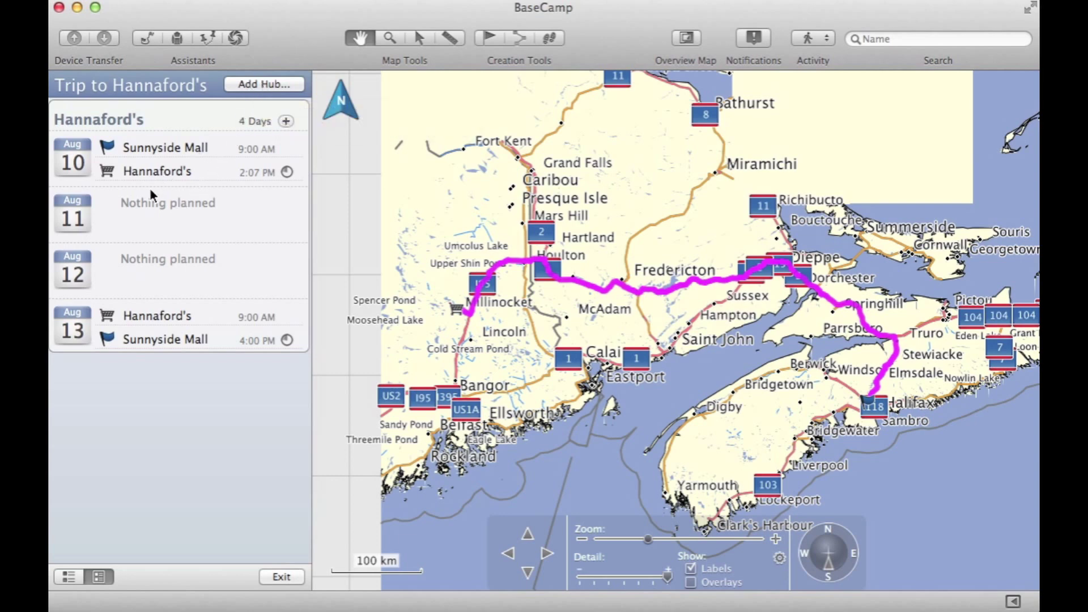
- Add Daicey Pond Campground on Aug 11 and apply it to all remaining days
click(79, 215)
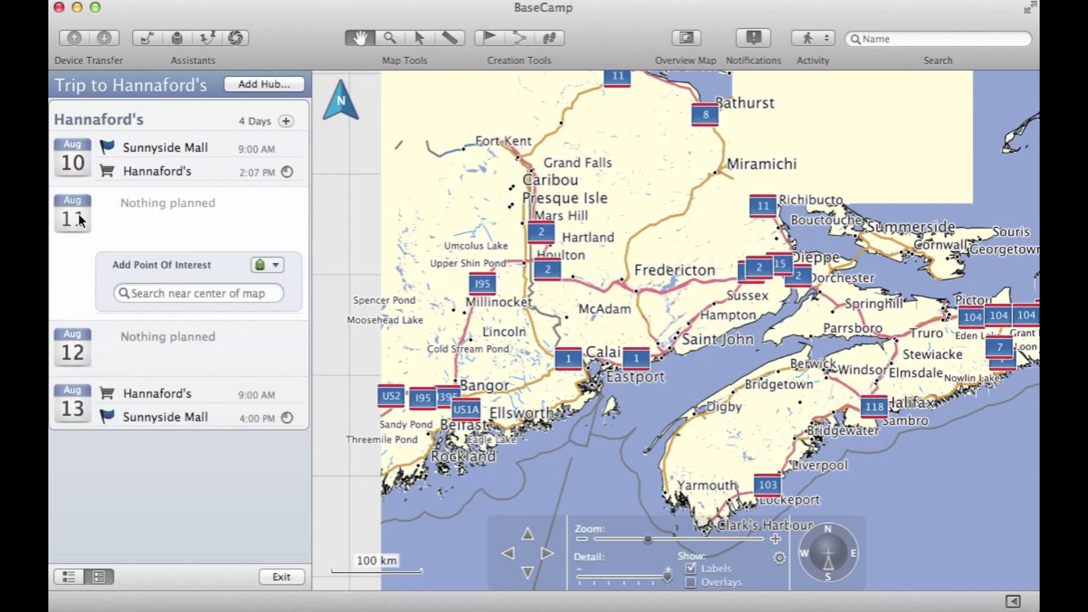
click(158, 290)
text(Daicey P)
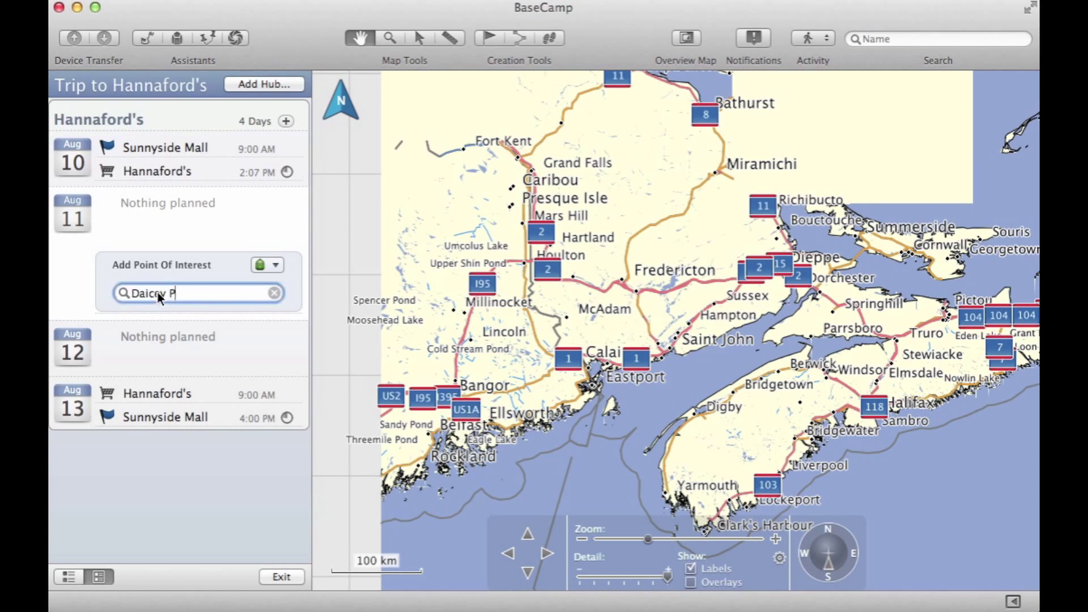
text(ond)
click(172, 329)
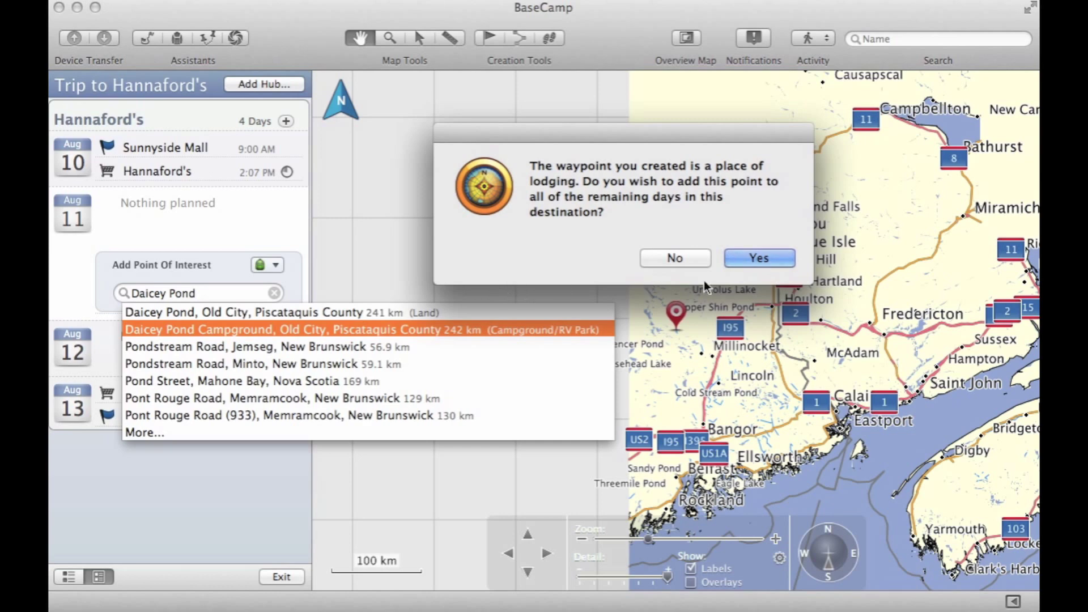
click(749, 257)
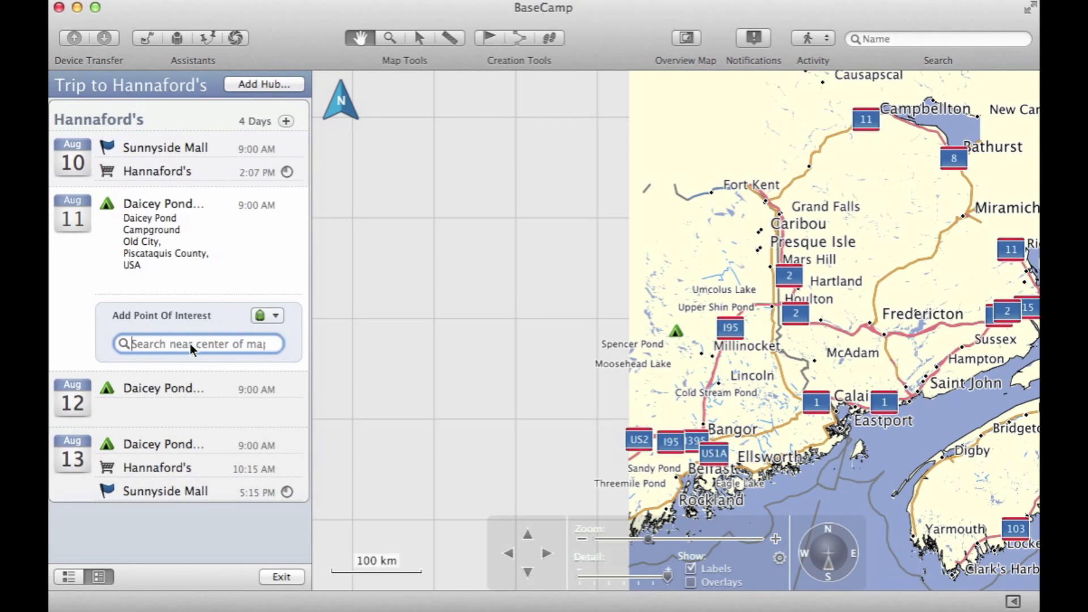
- Add Chimney Pond Campground as an Aug 11 stop and select it in the itinerary
text(Chimney Pond)
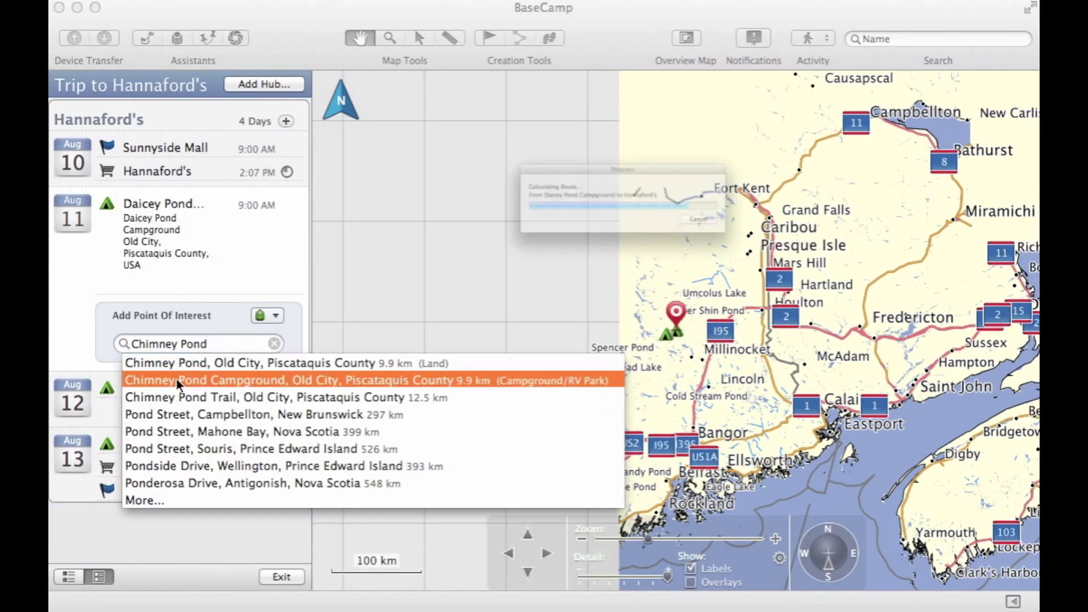
click(179, 381)
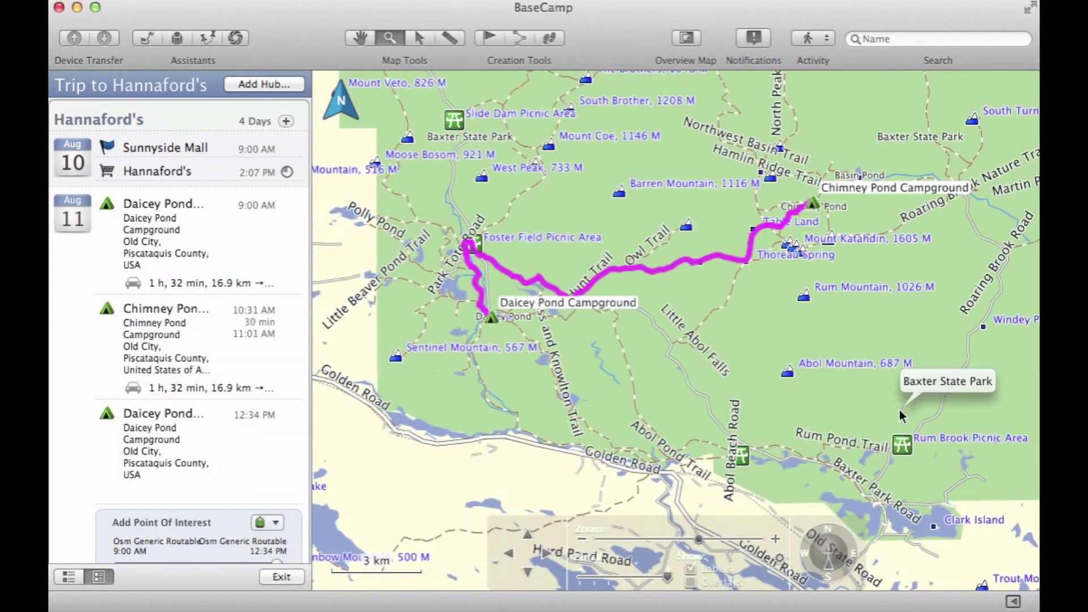
click(360, 38)
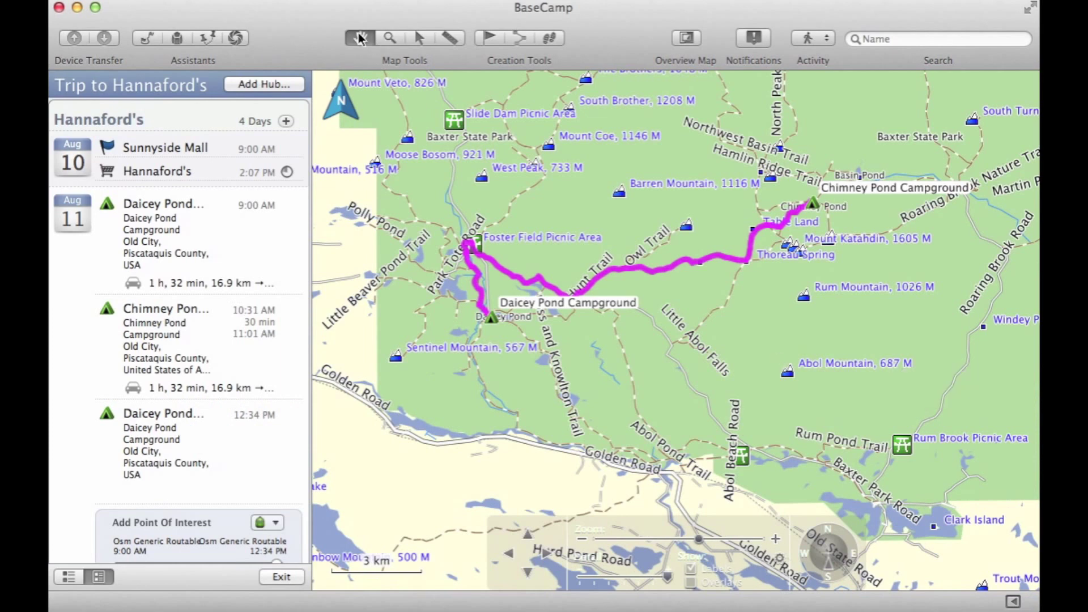
click(152, 329)
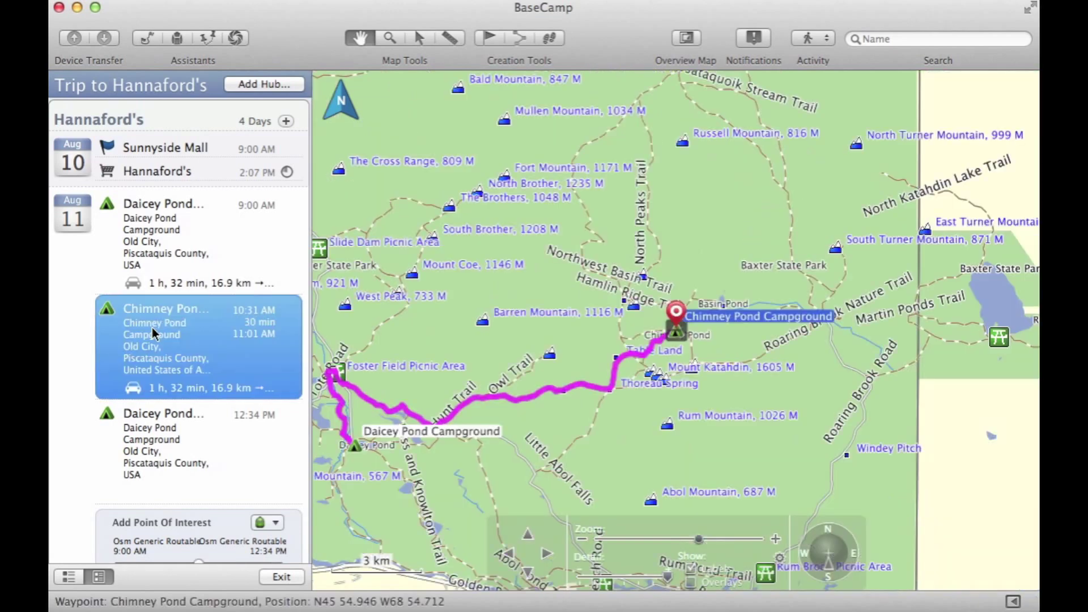
- Set Chimney Pond arrival to 6:45 AM with a 12-hour stay, then open the Aug 12 Daicey Pond stop
click(261, 314)
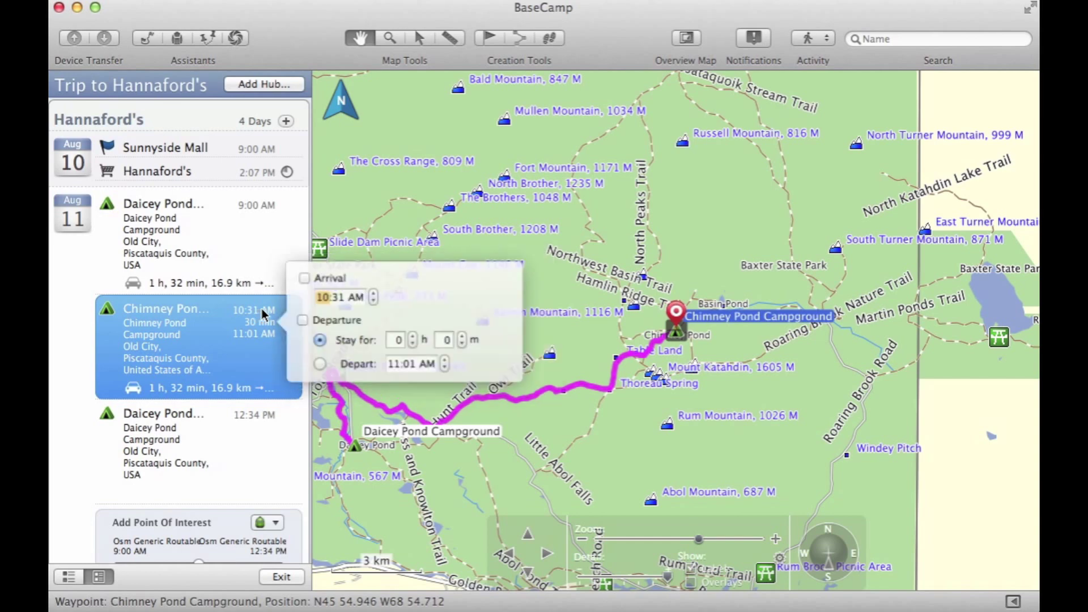
click(373, 301)
click(373, 300)
click(372, 301)
click(372, 300)
click(339, 298)
text(45)
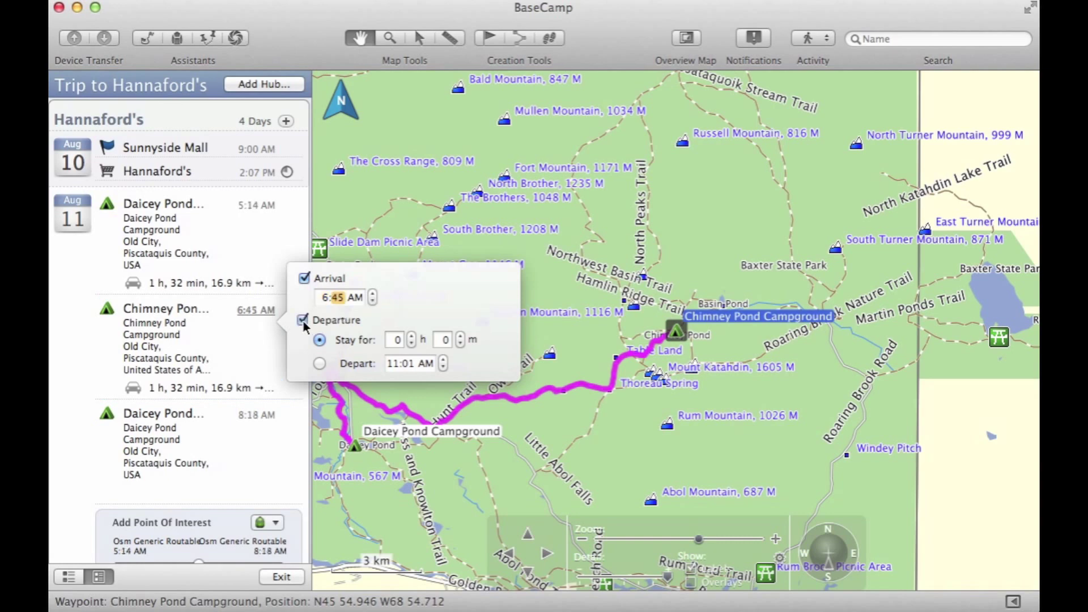
click(397, 342)
text(12)
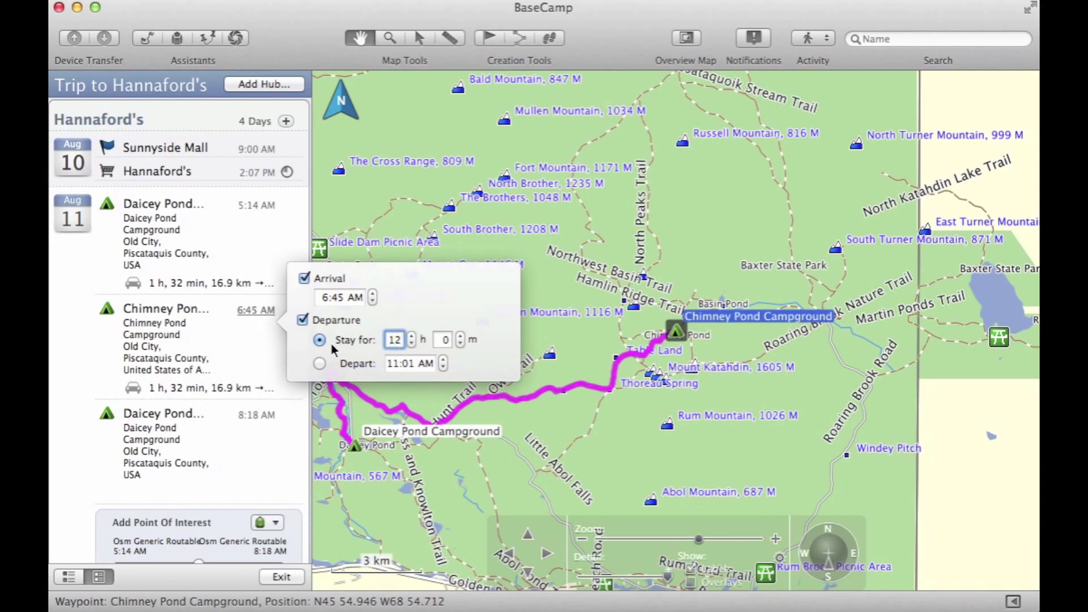
click(91, 348)
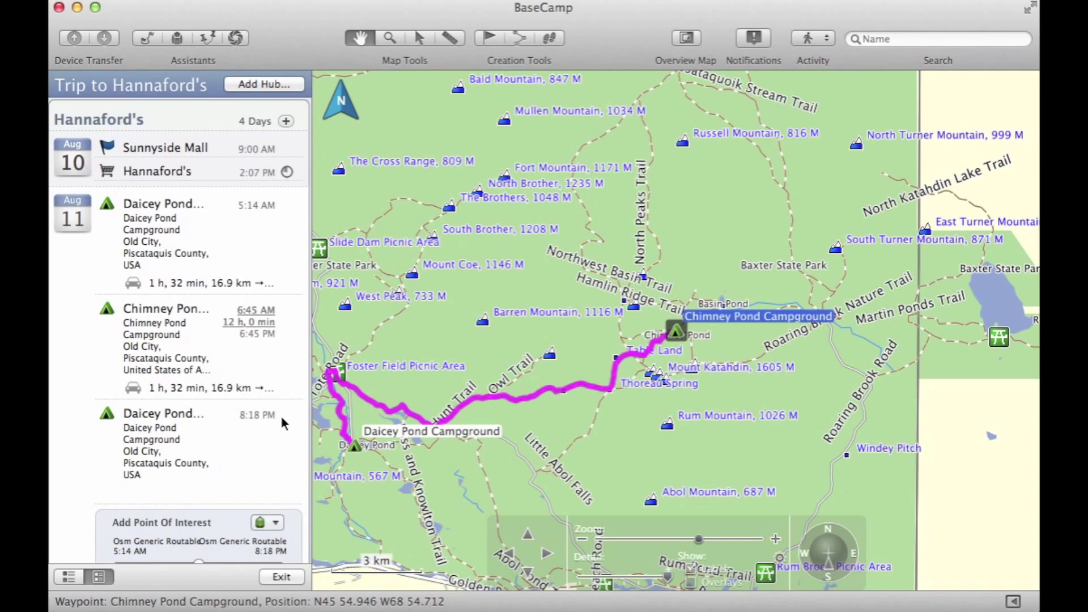
scroll(227, 431, down, 8)
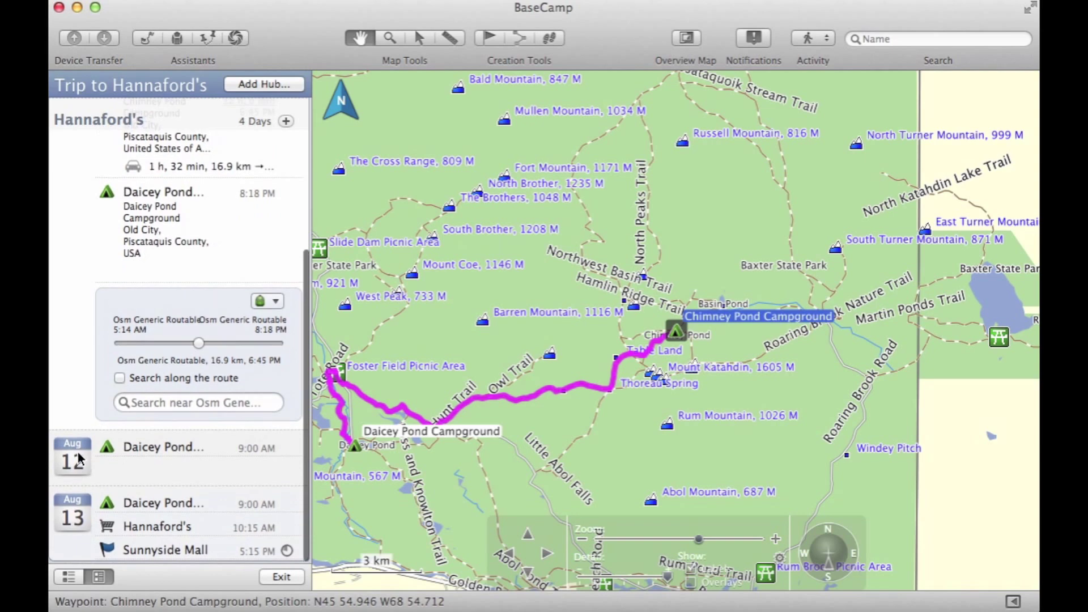
click(138, 453)
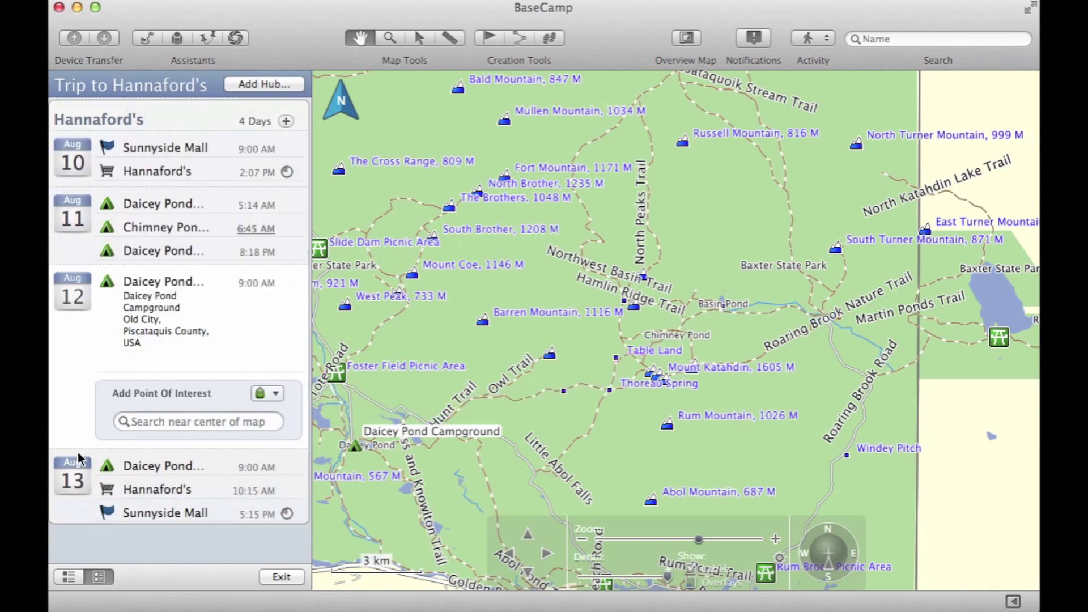
- Search for New England Outdoor Center, dismiss the waypoint error, and zoom onto Blackcat Road
click(151, 420)
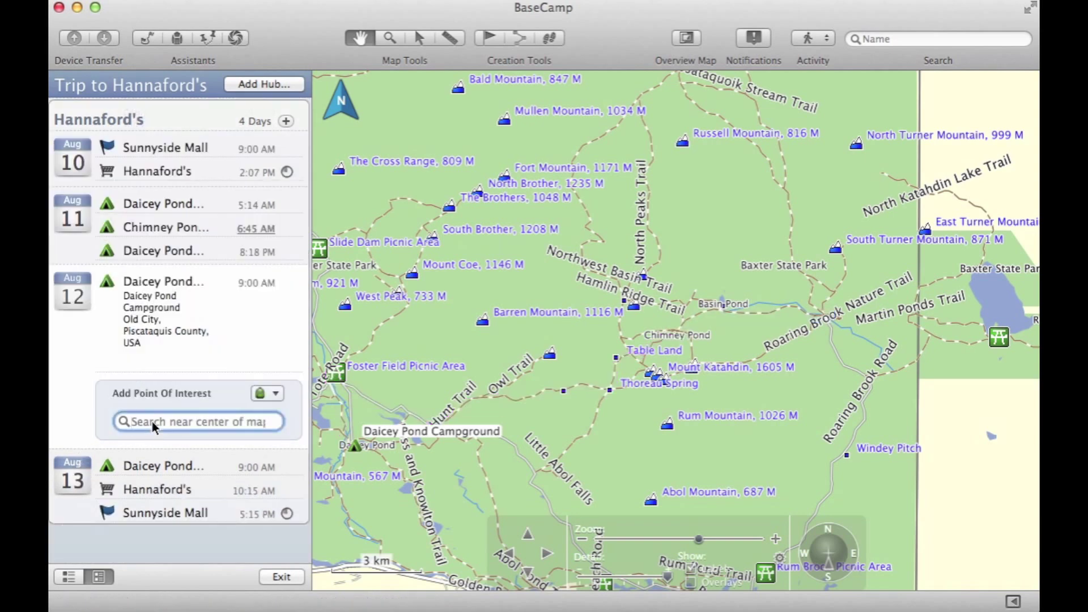
text(New England Ou)
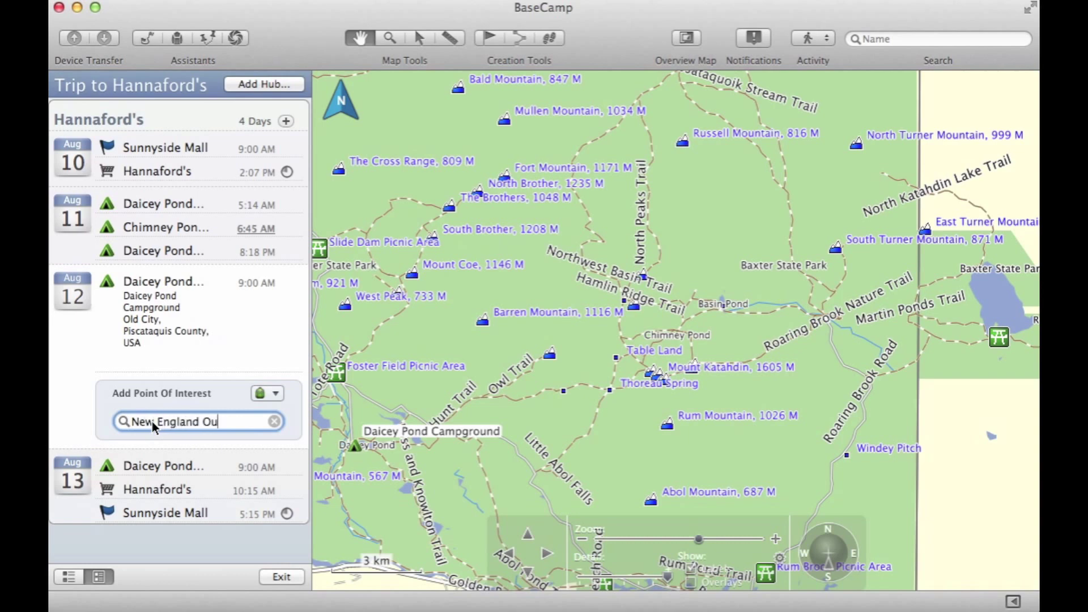
text(tdoor)
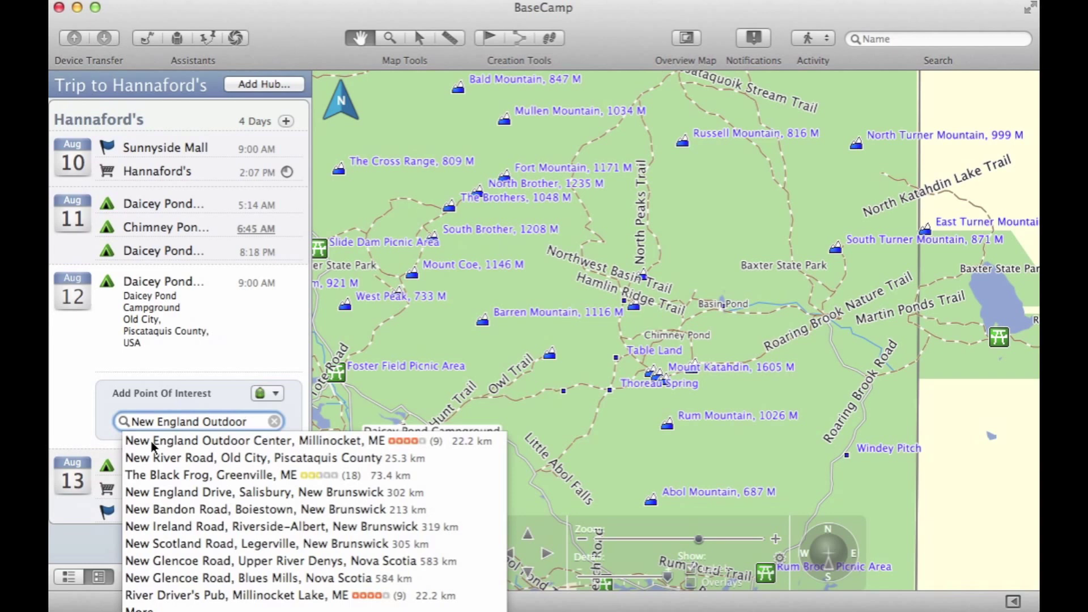
click(153, 447)
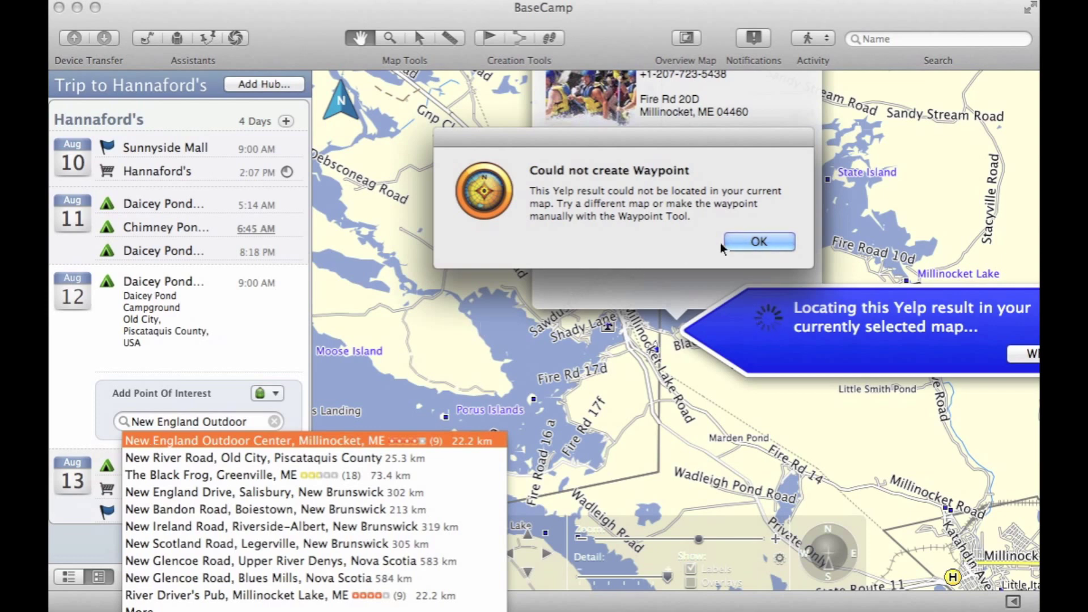
click(739, 242)
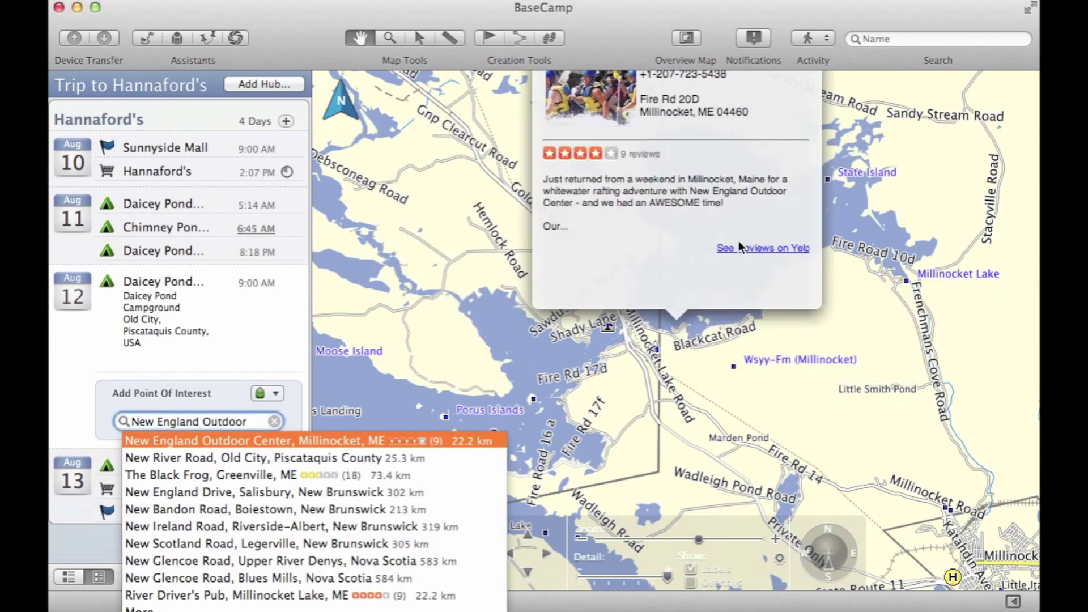
click(390, 38)
drag(716, 361, 608, 306)
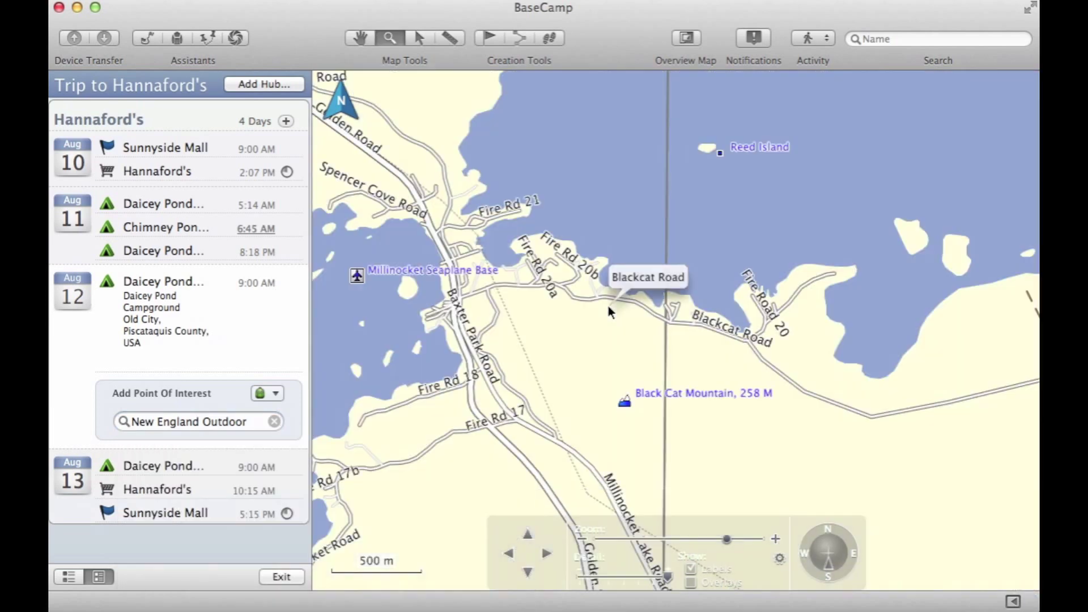
- Place a waypoint at the end of Fire Road 20 and rename it NEOC
click(489, 38)
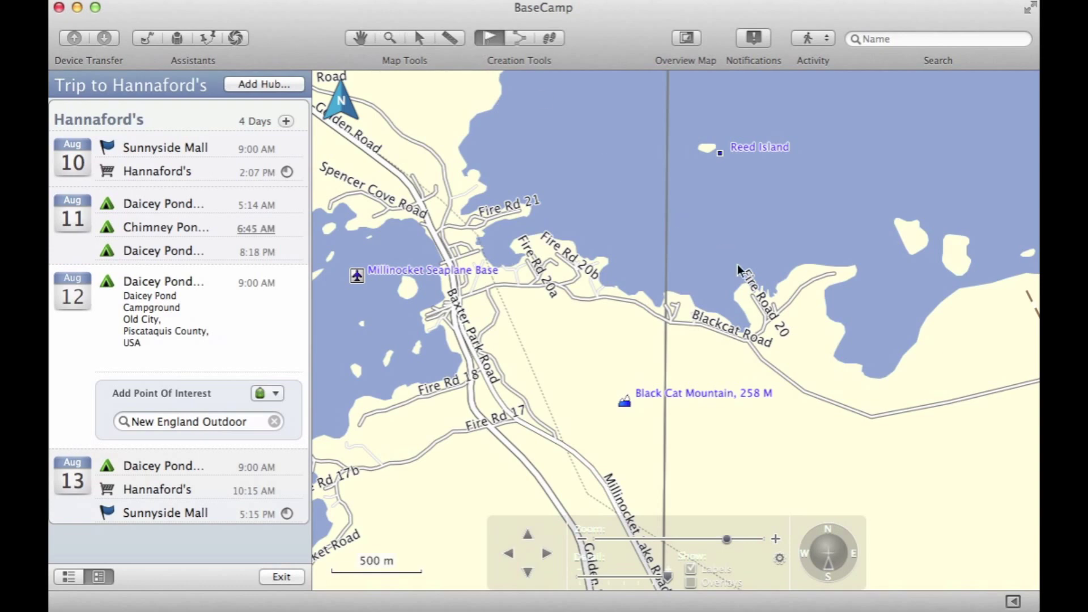
click(780, 308)
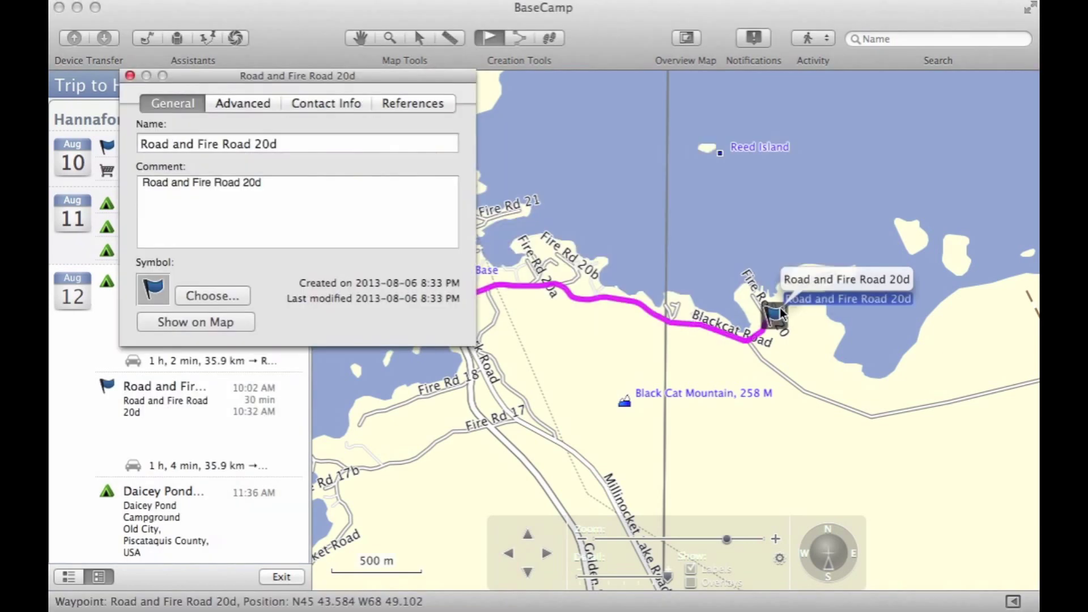
drag(308, 142, 126, 143)
text(NEOC)
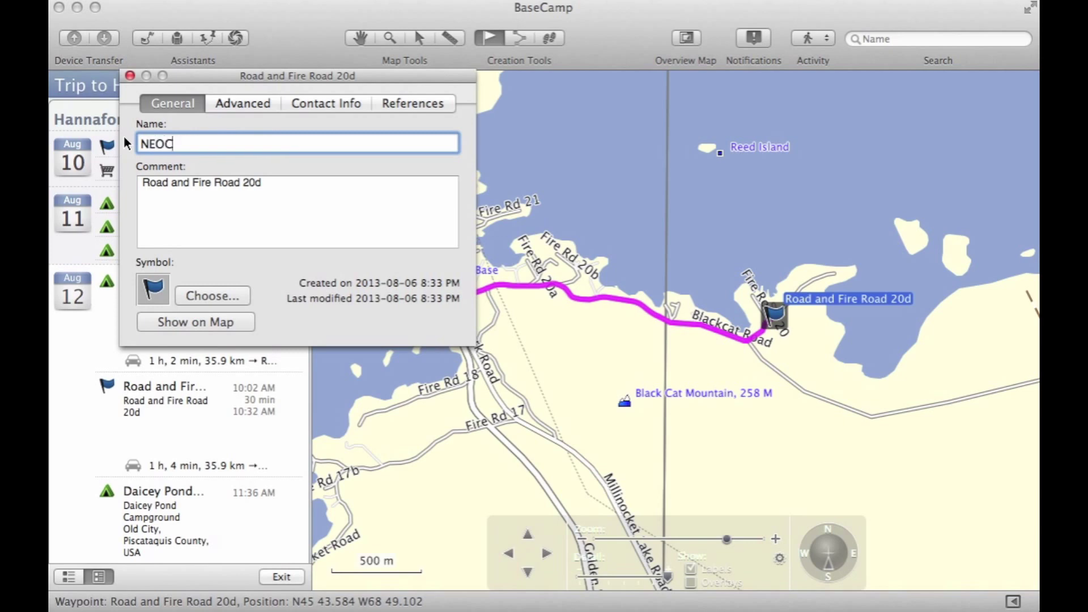
- Give the NEOC waypoint the Shower symbol and close its properties
click(195, 291)
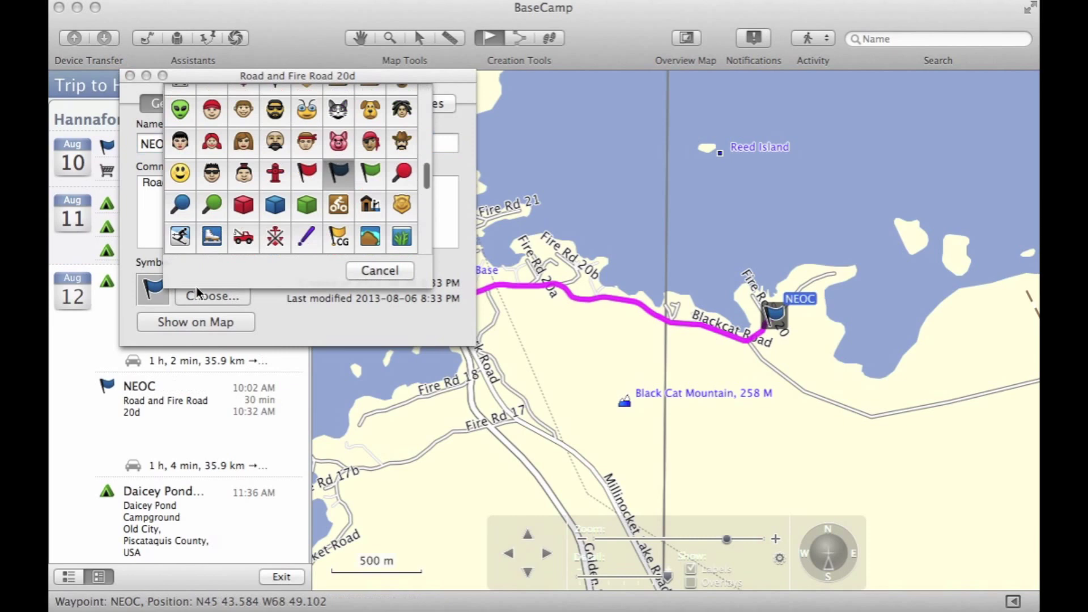
scroll(275, 227, up, 10)
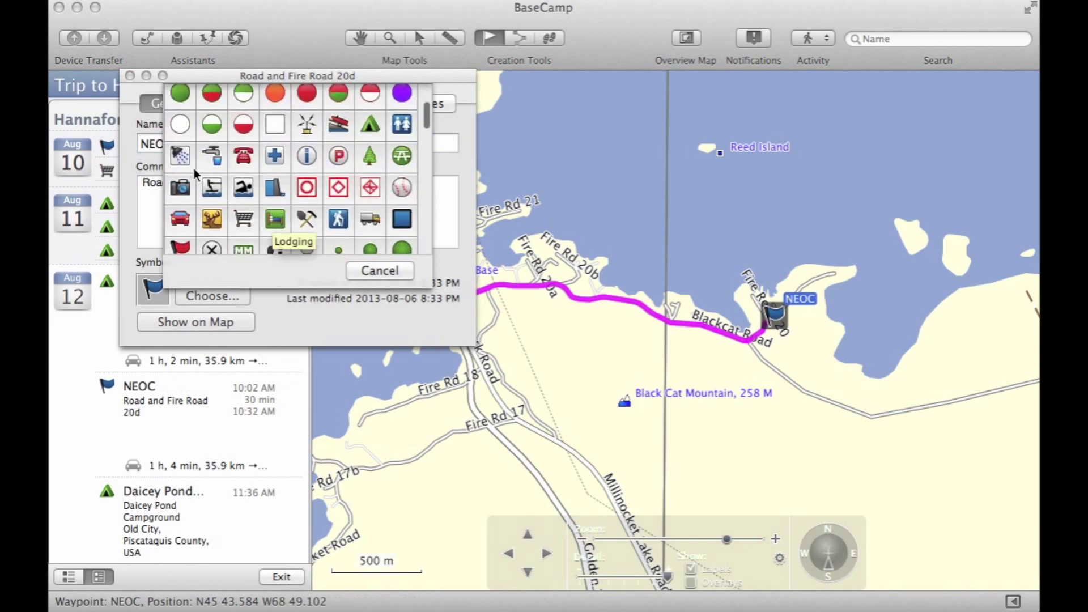
click(179, 157)
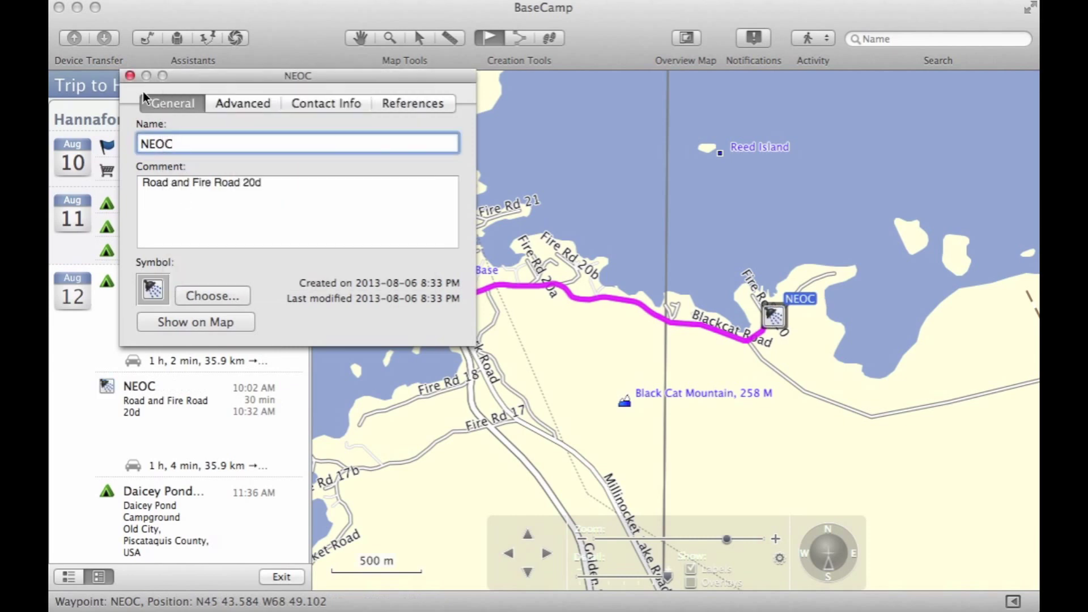
click(131, 78)
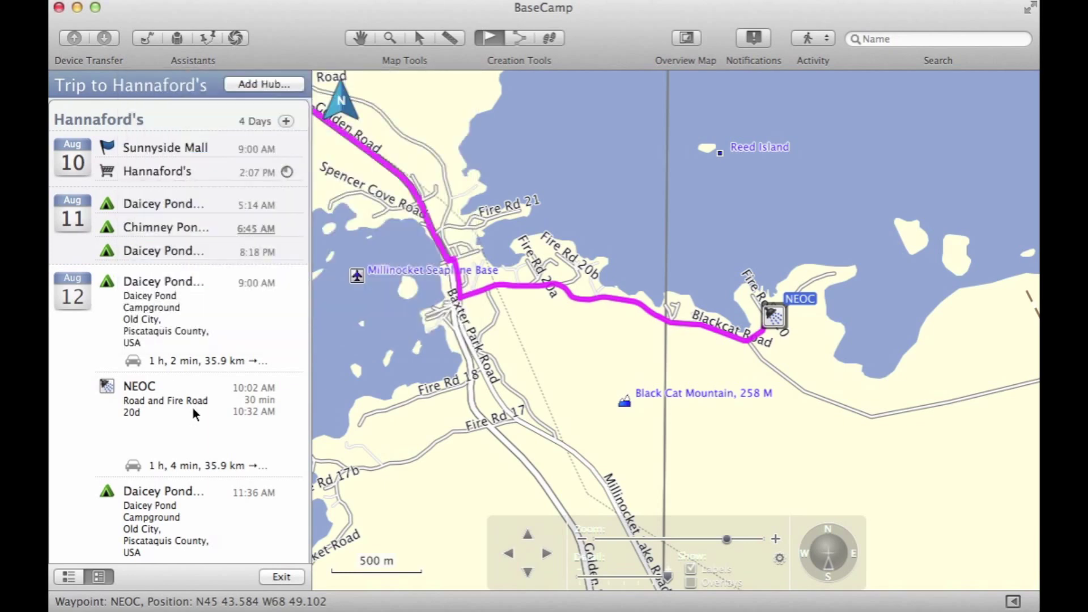
- Extend the NEOC stay to 2 hours, 10:02 AM to 12:02 PM
click(254, 401)
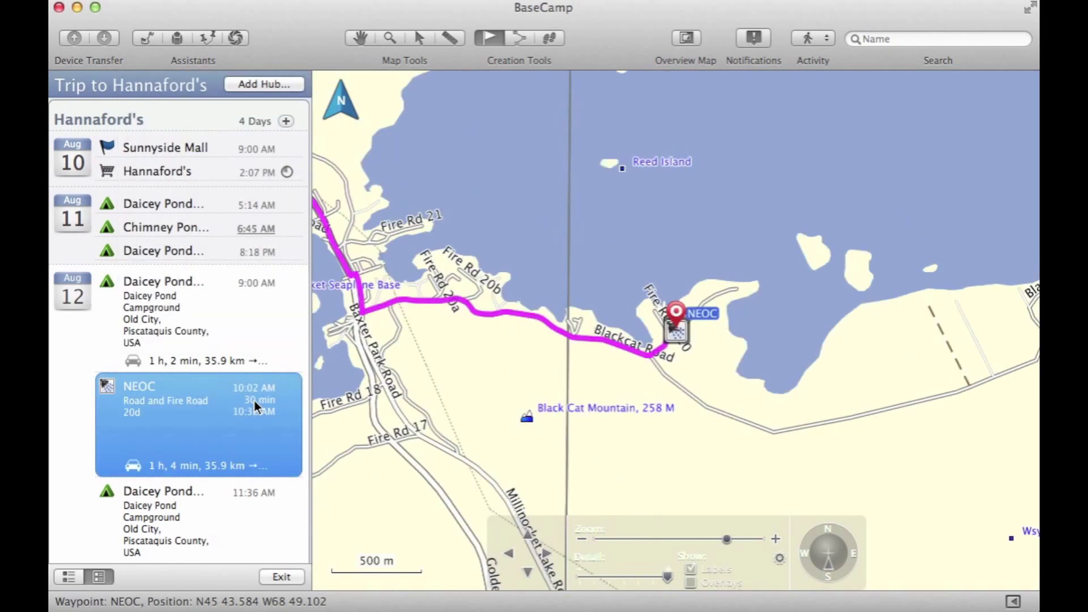
click(254, 400)
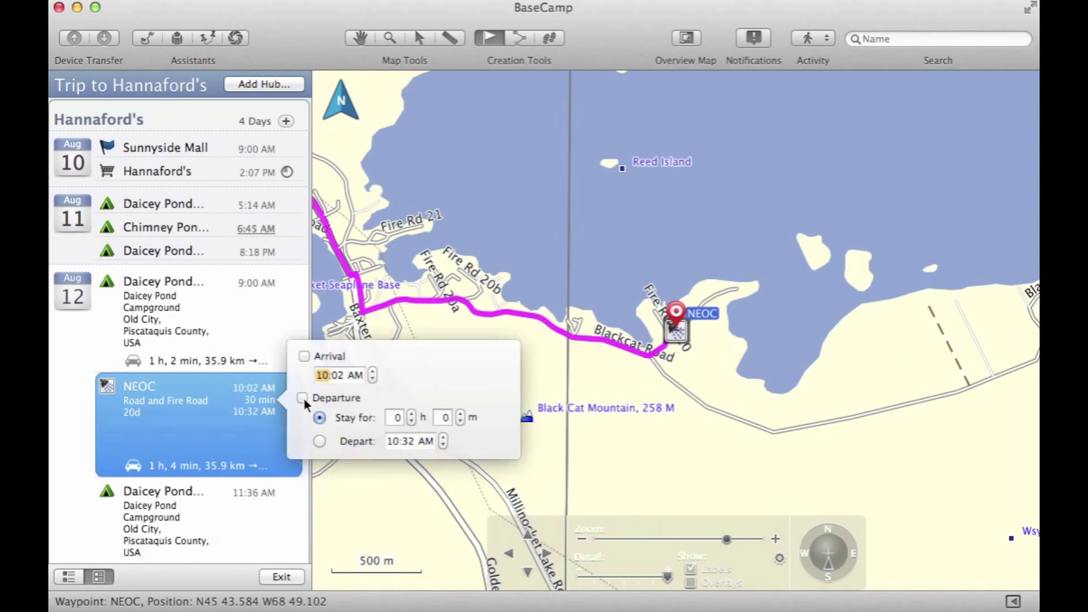
click(412, 414)
click(412, 414)
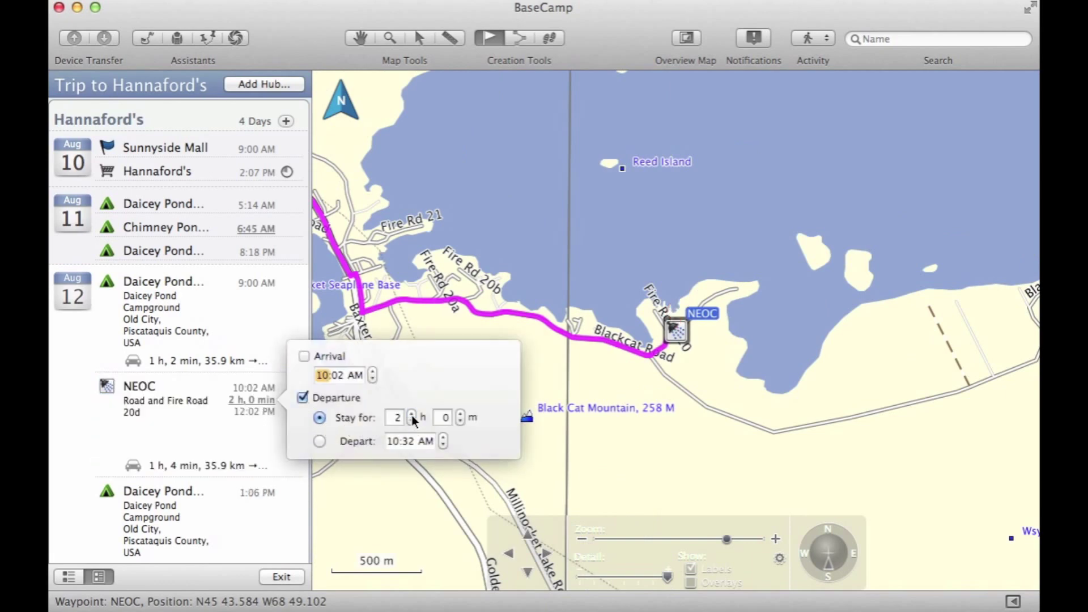
click(79, 418)
- Slide the route's search point further along the route
scroll(79, 419, down, 4)
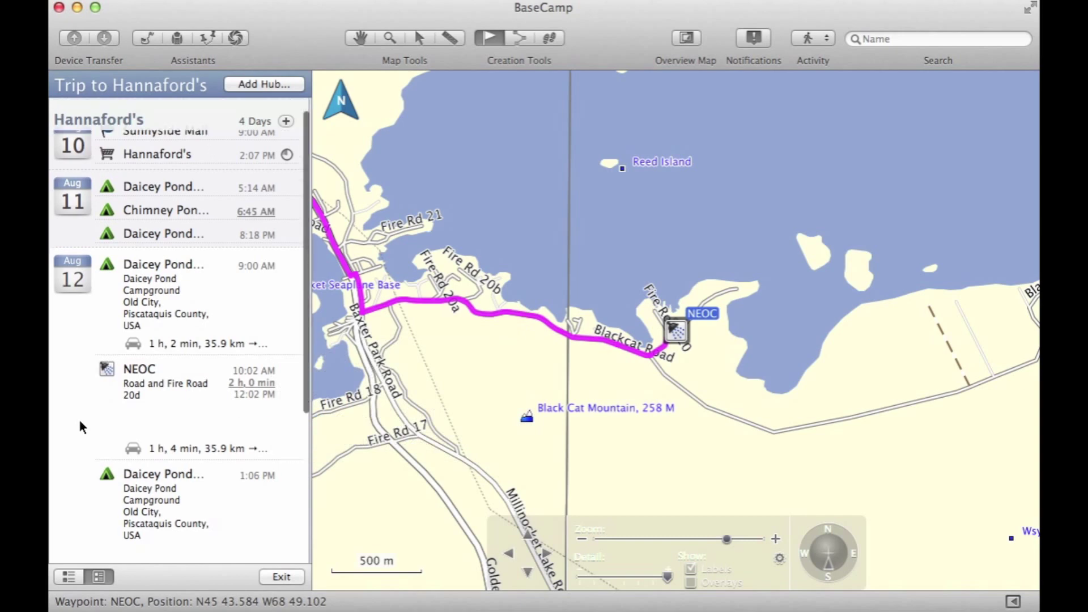
scroll(78, 417, down, 1)
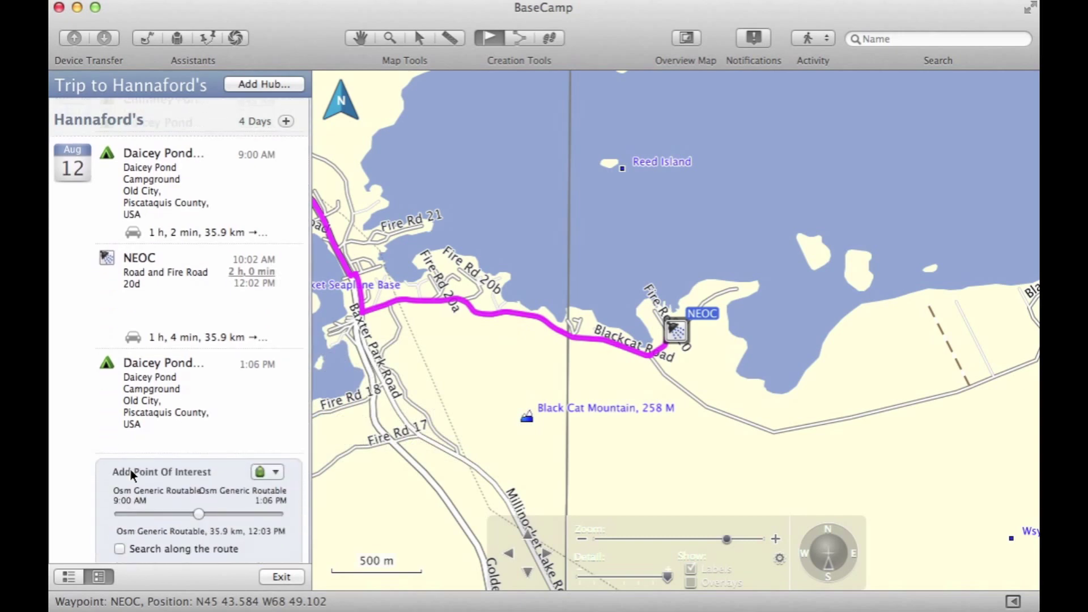
mouse_move(198, 515)
mouse_down()
mouse_move(250, 512)
mouse_move(205, 515)
mouse_up()
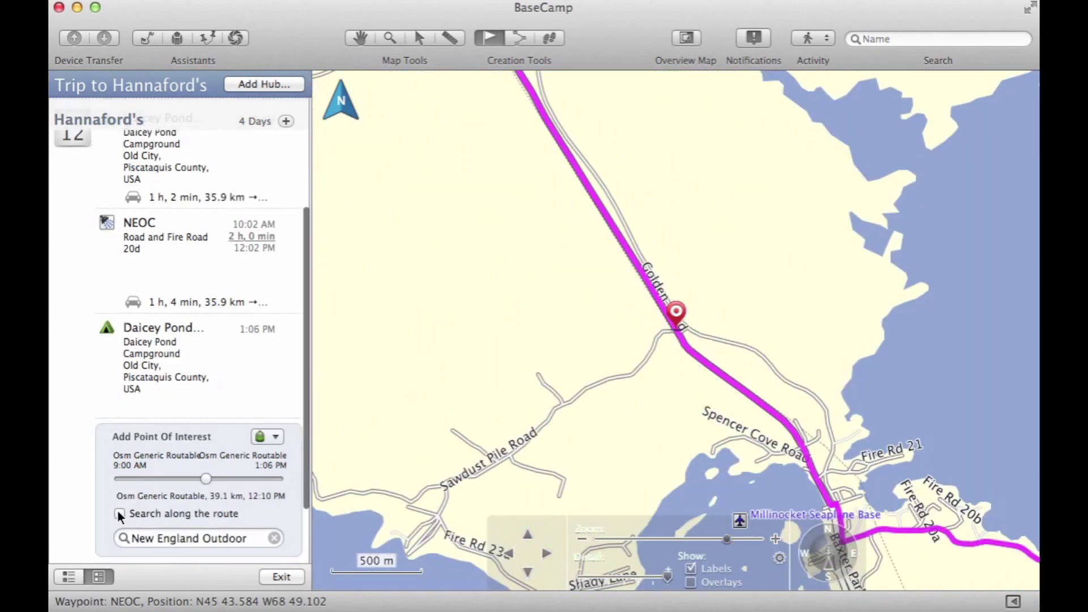
- Collapse the itinerary to a list of days and exit to the Trip to Hannaford's list
click(68, 577)
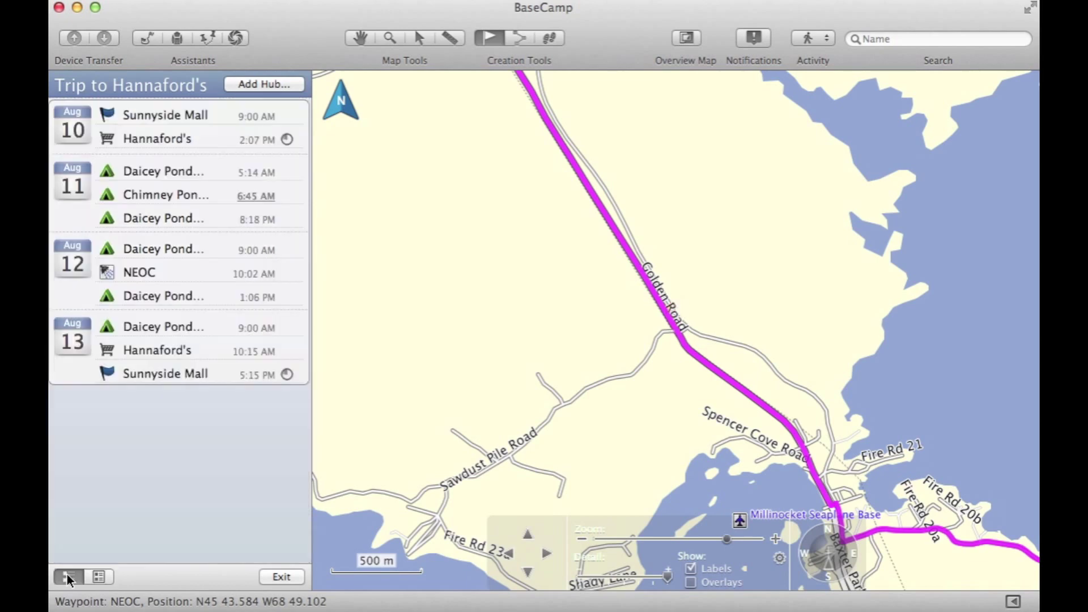
click(280, 577)
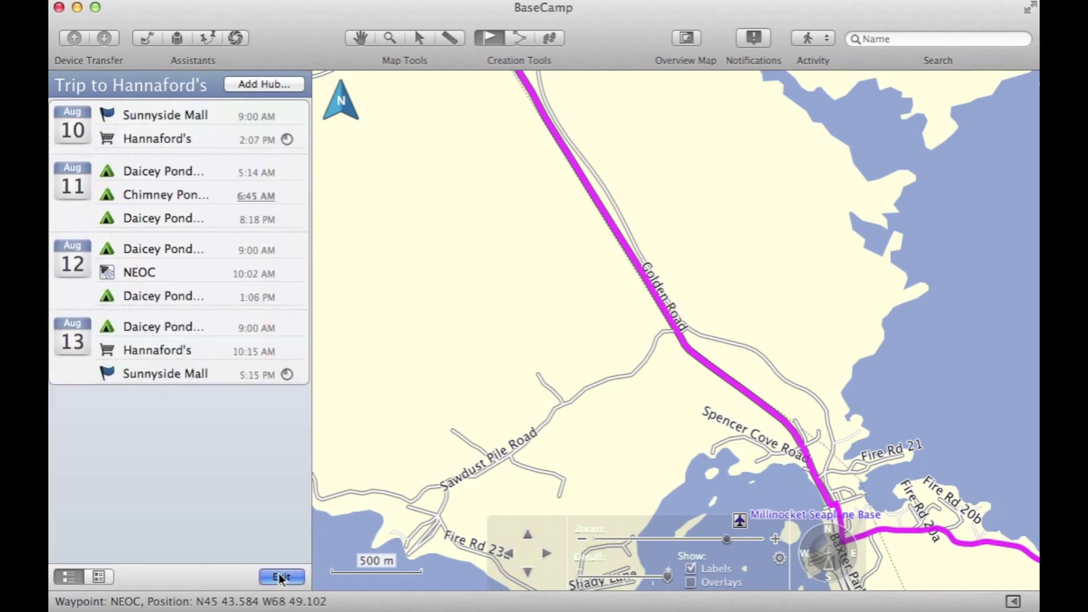
scroll(213, 296, down, 8)
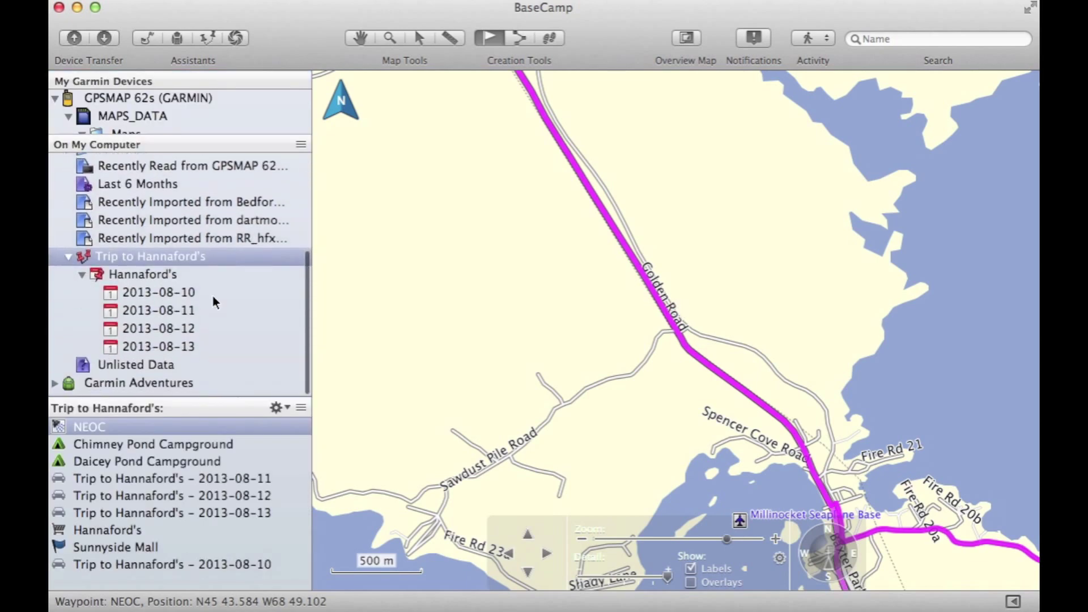
- Send Trip to Hannaford's routes, tracks and waypoints to the GPSMAP 62s
right_click(157, 261)
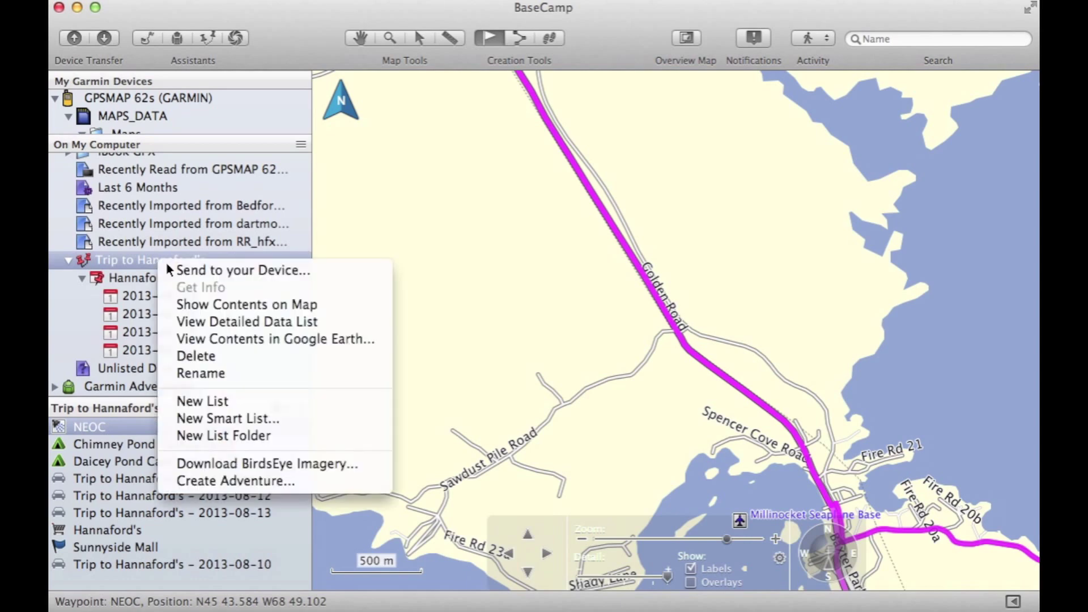
click(178, 270)
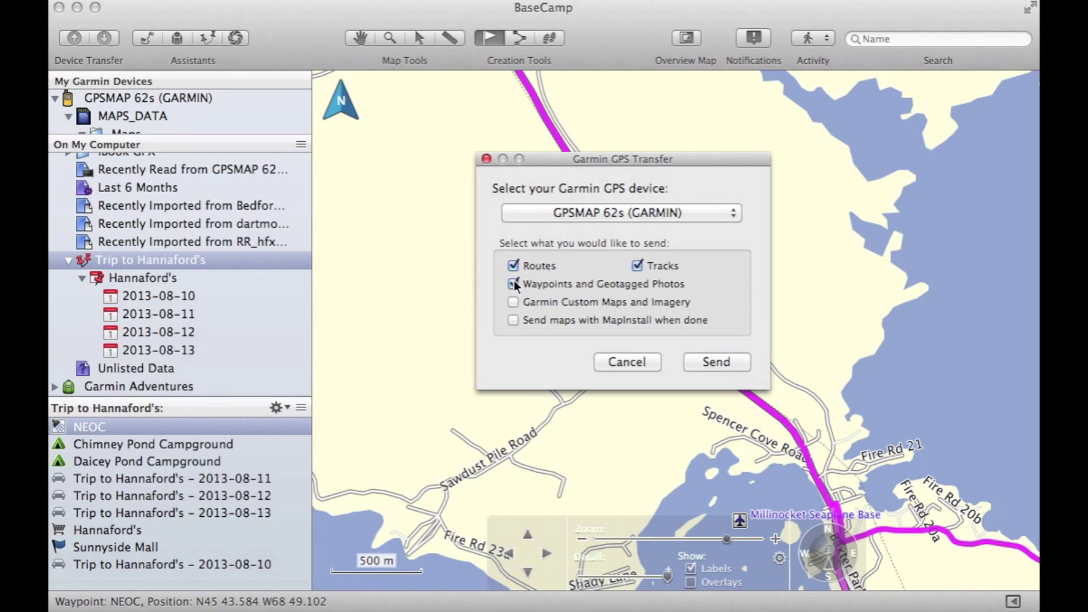
click(705, 361)
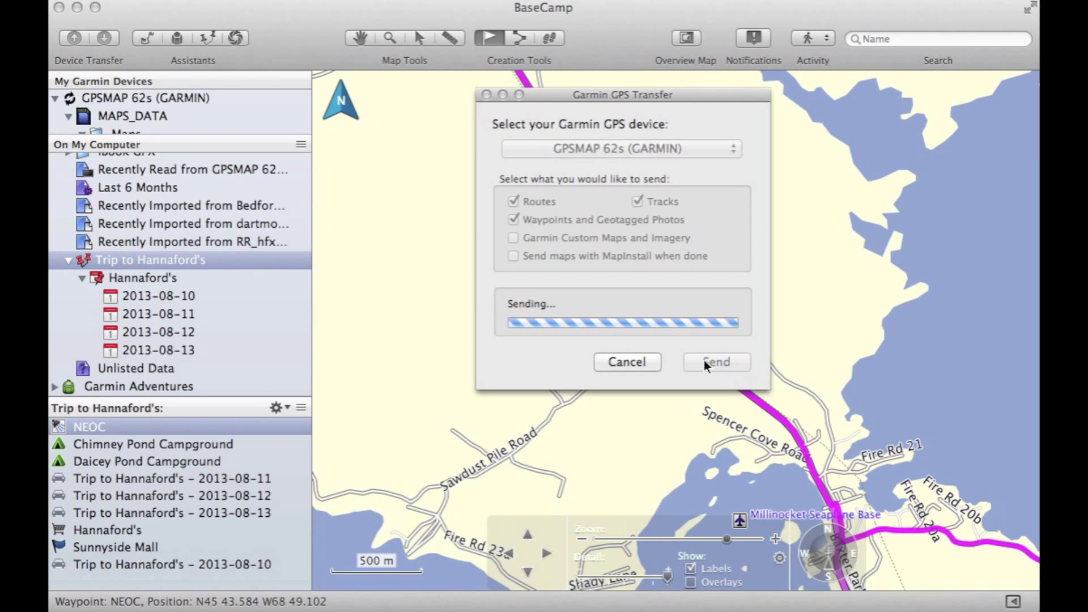
click(704, 363)
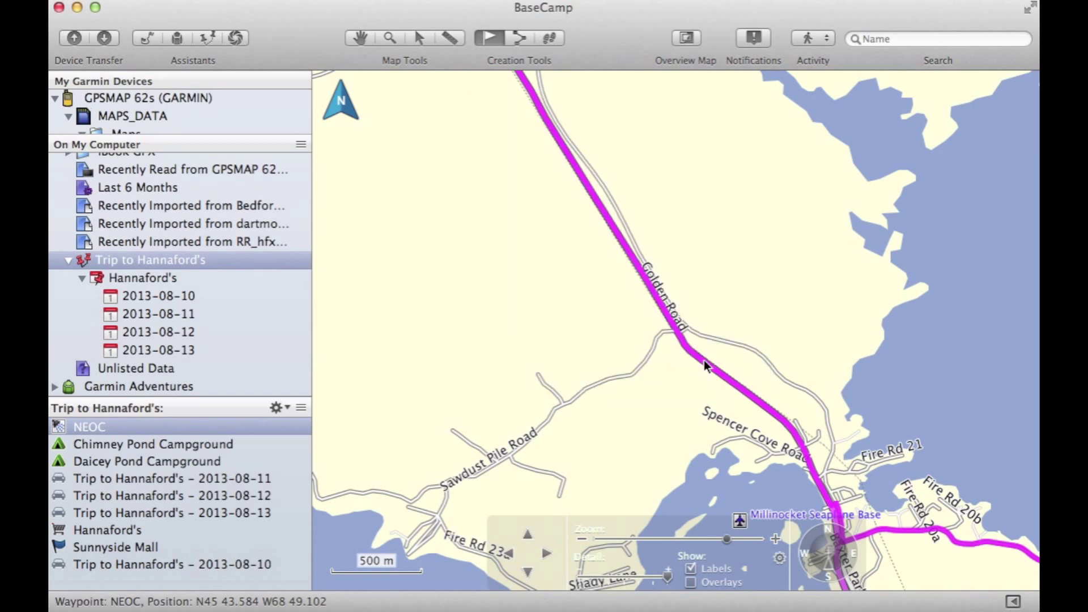